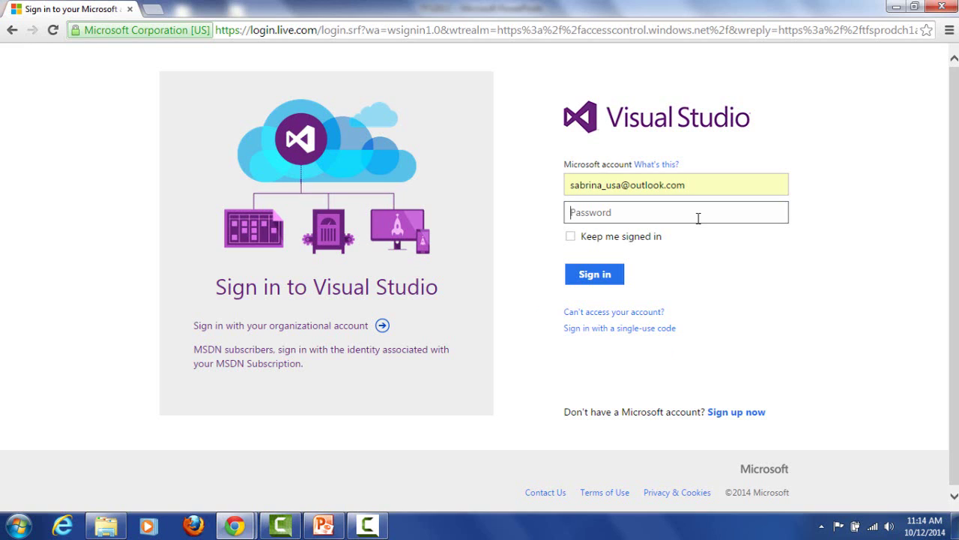
# - Enter the account password to sign in and open the owned Visual Studio Online account
pyautogui.write('••••••••••••')
pyautogui.click(598, 276)
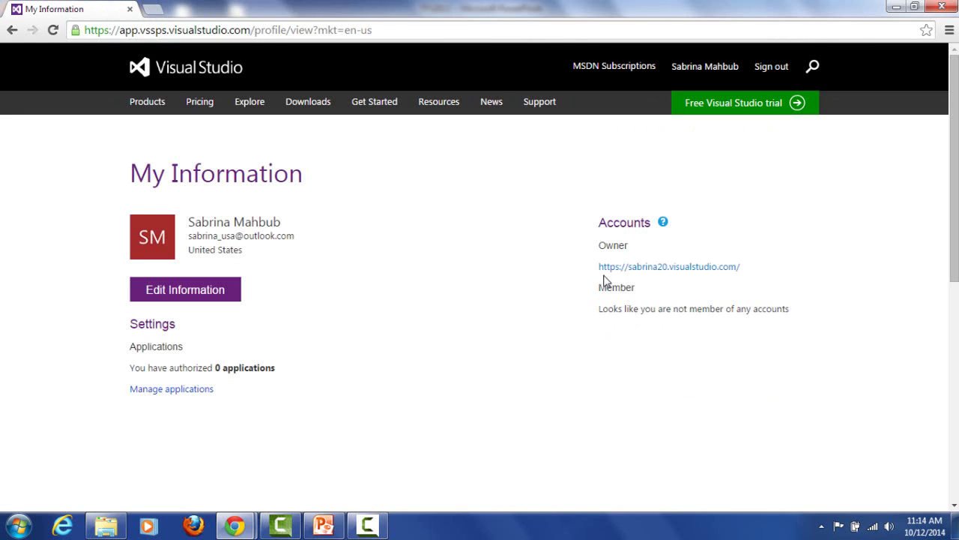
pyautogui.click(687, 268)
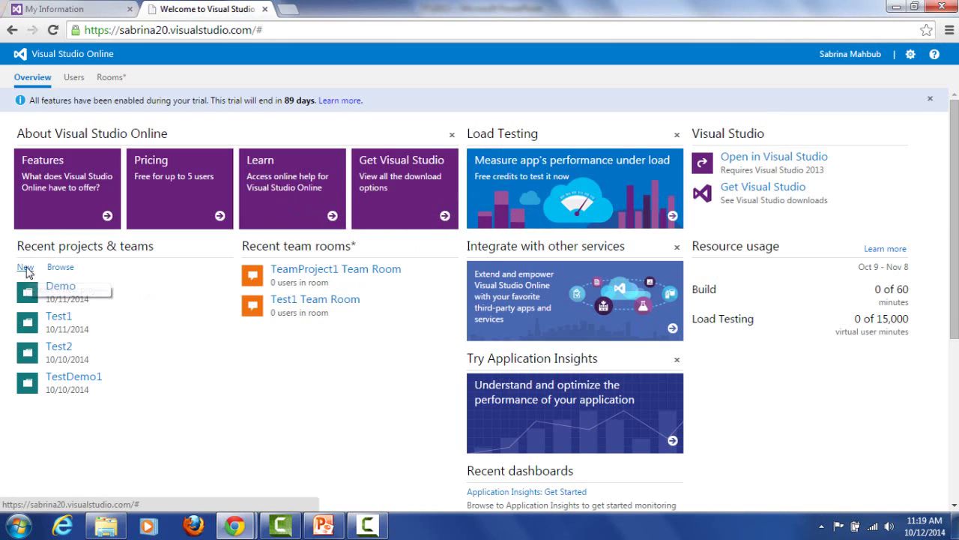
# - Start a new team project named GateWeathSystem with the description "This a system which keeps the track of Mr. Gate's wealth"
pyautogui.click(26, 267)
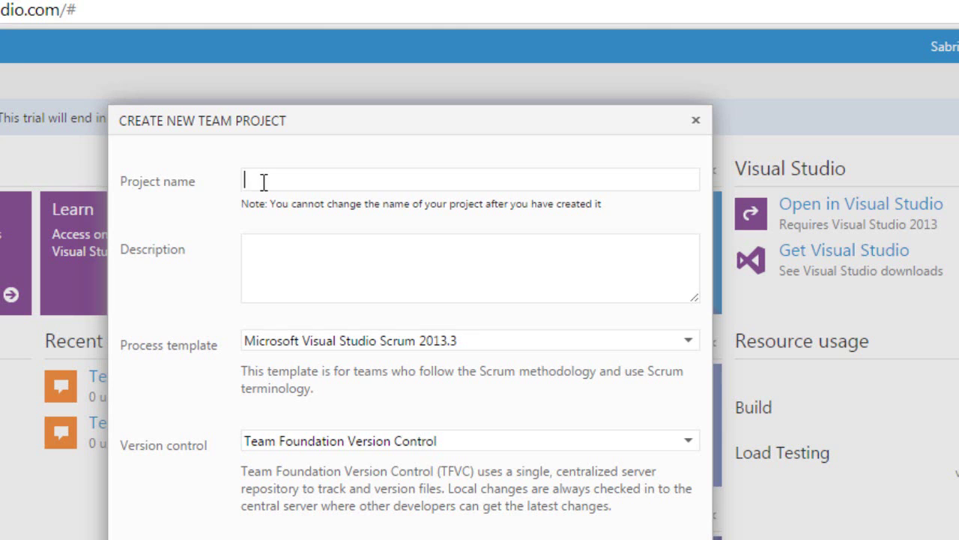
pyautogui.write('GateWeathSystem')
pyautogui.click(278, 250)
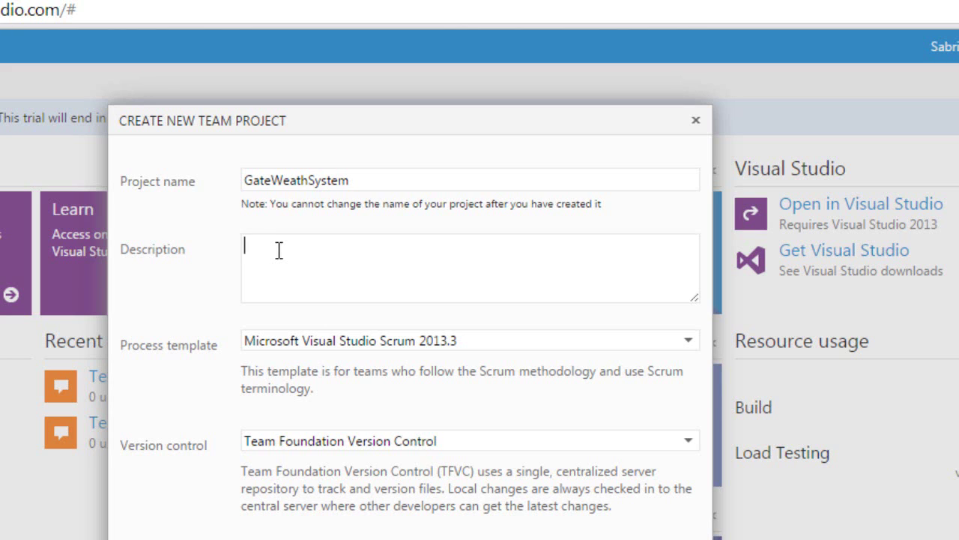
pyautogui.write('This asystem which keep')
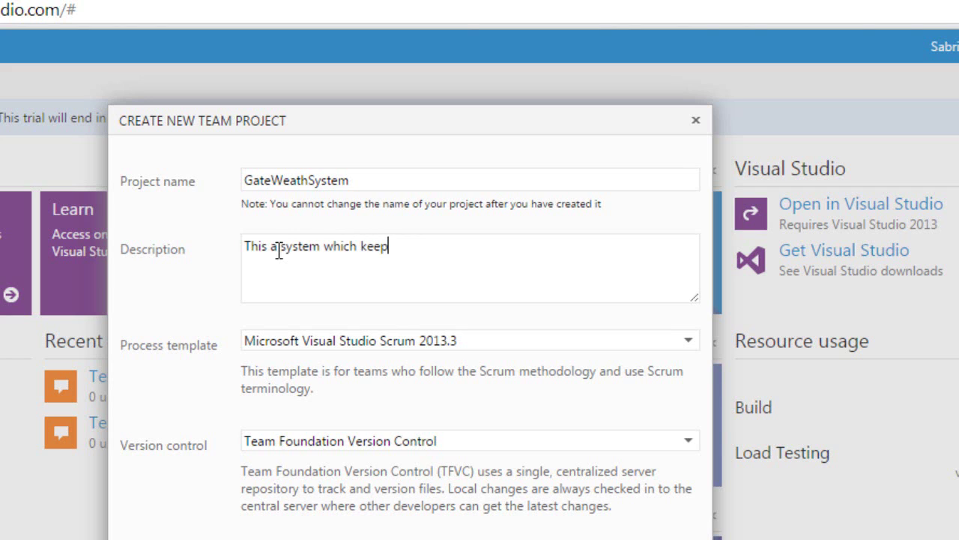
pyautogui.write('s')
pyautogui.press('BackSpace')
pyautogui.write('s tha track o')
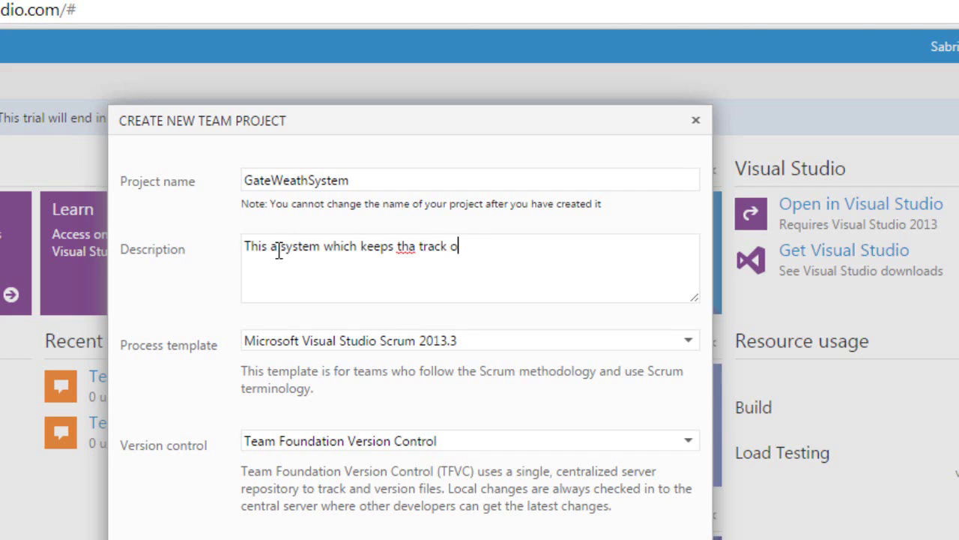
pyautogui.press('Left')
pyautogui.press('Left')
pyautogui.press('Left')
pyautogui.press('Left')
pyautogui.press('Left')
pyautogui.press('Left')
pyautogui.press('Left')
pyautogui.press('Left')
pyautogui.press('BackSpace')
pyautogui.write('e')
pyautogui.click(461, 247)
pyautogui.write("f Mr. Gate's wealth")
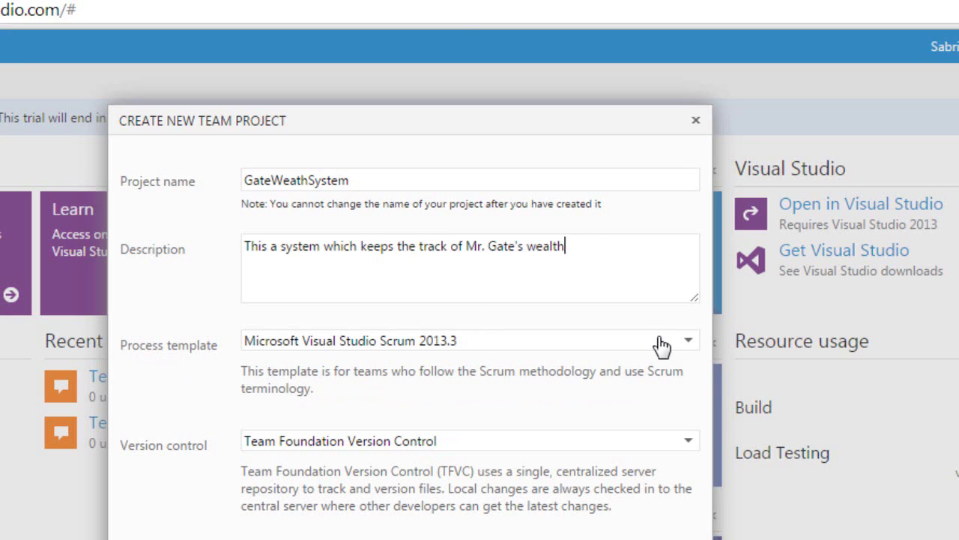
# - Create the project with the Microsoft Visual Studio Scrum 2013.3 template and Team Foundation Version Control, and open its home page
pyautogui.click(688, 346)
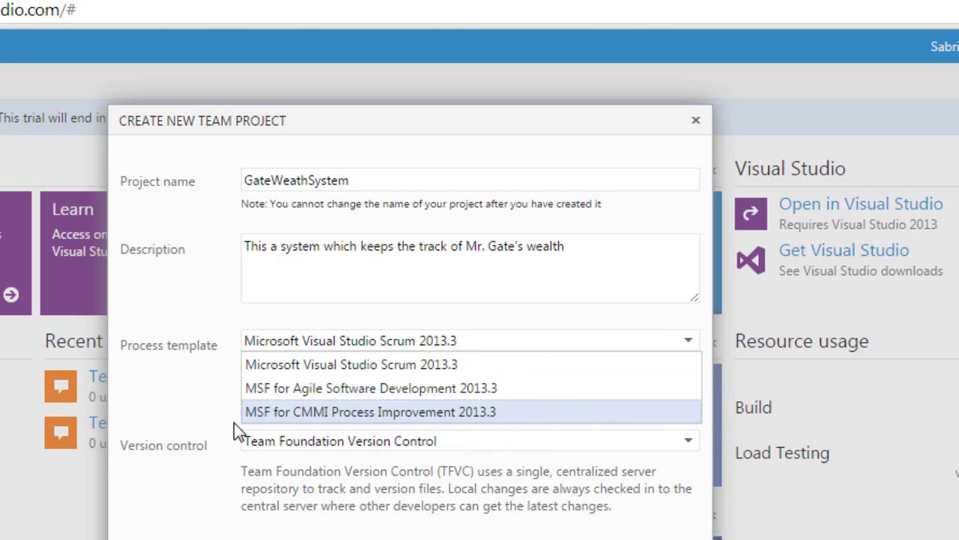
pyautogui.click(382, 367)
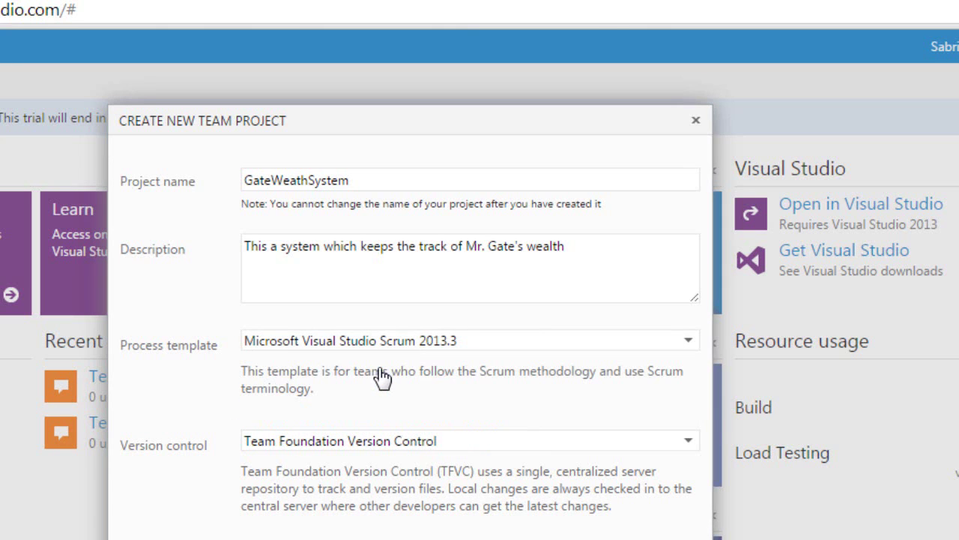
pyautogui.click(688, 445)
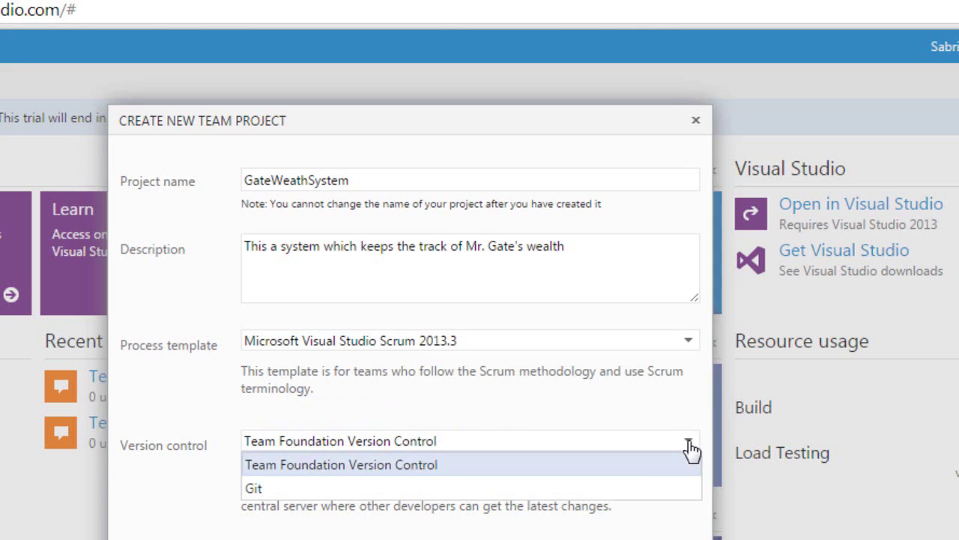
pyautogui.click(360, 472)
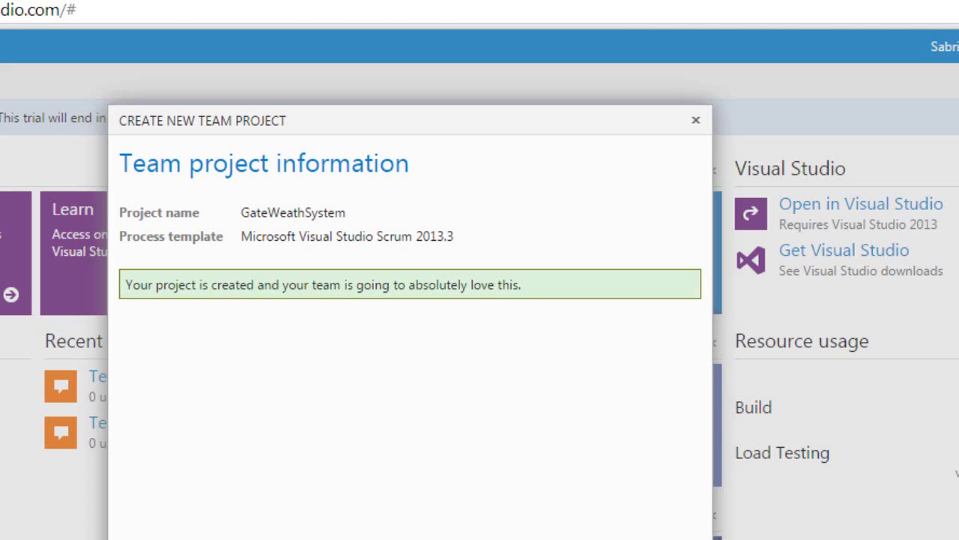
pyautogui.press('Return')
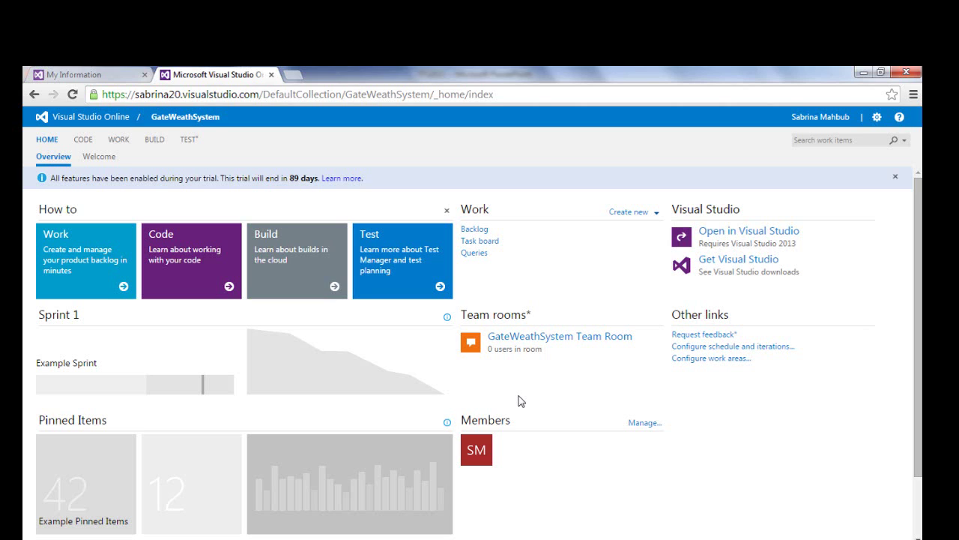
# - Open the project backlog and add four product backlog items: Balance Summary, Incoming Details, Outgoing Details and Graph
pyautogui.click(475, 230)
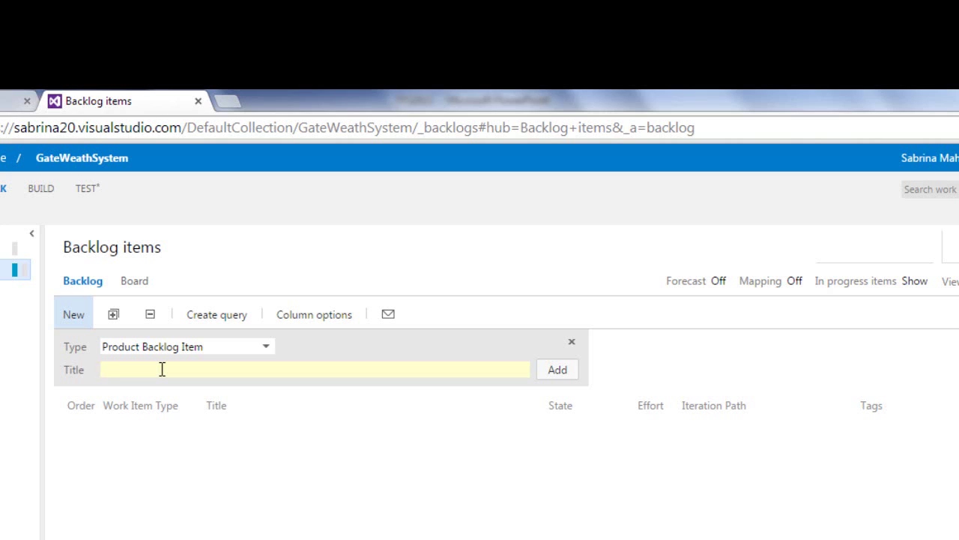
pyautogui.write('Balance Summary')
pyautogui.press('Return')
pyautogui.write('Inco')
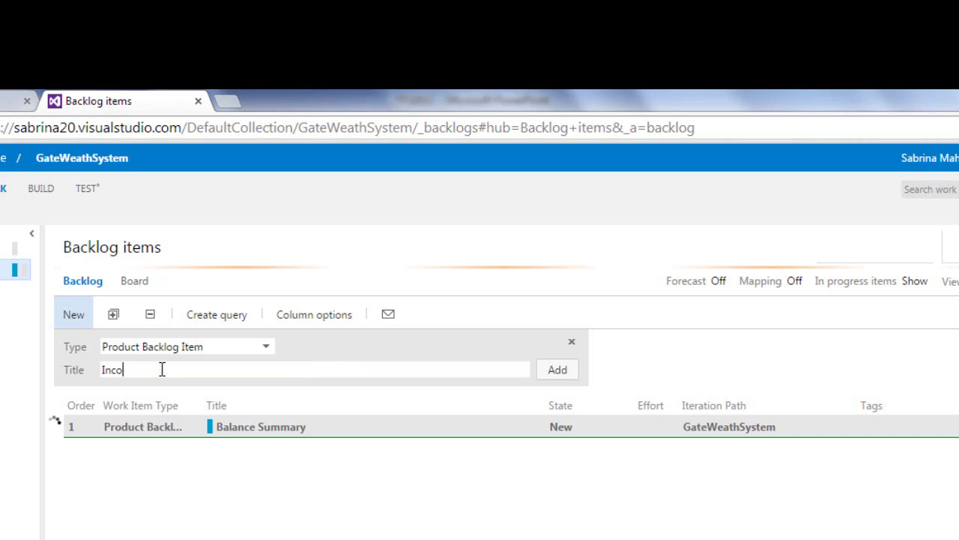
pyautogui.write('ming Details')
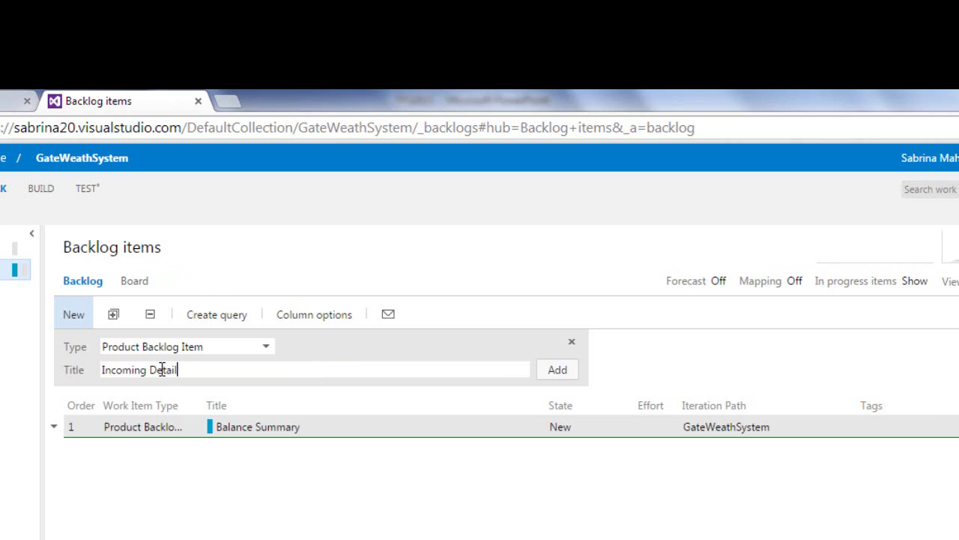
pyautogui.press('Return')
pyautogui.write('Outg')
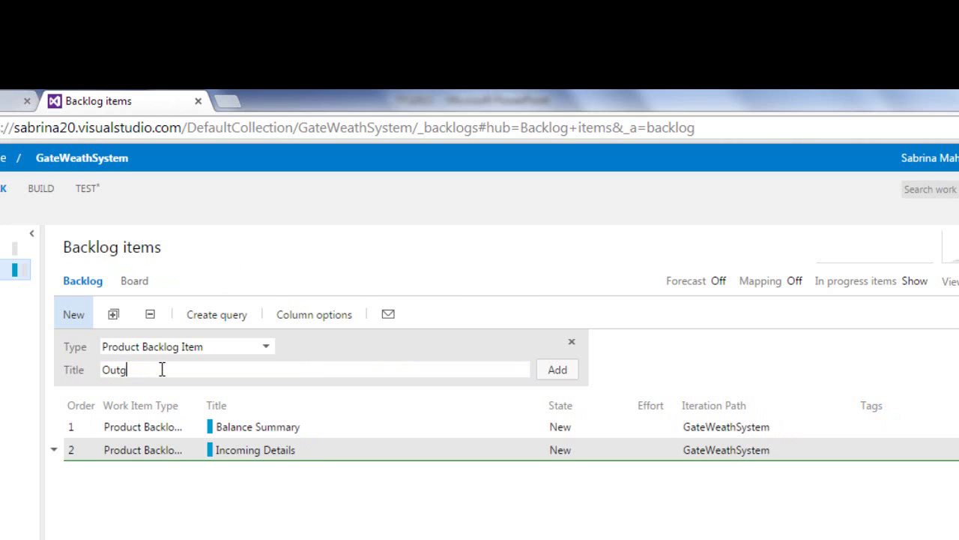
pyautogui.write('oing Details')
pyautogui.press('Return')
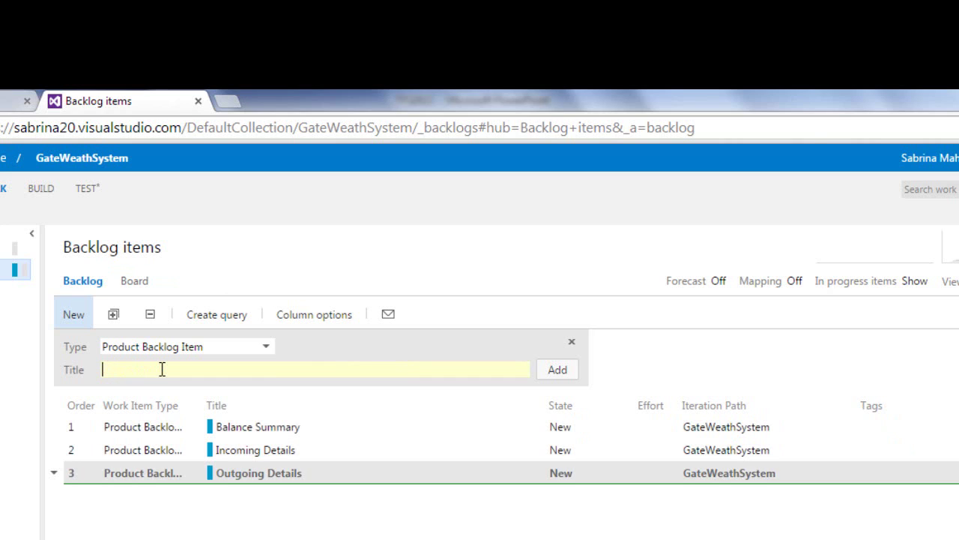
pyautogui.write('Graph')
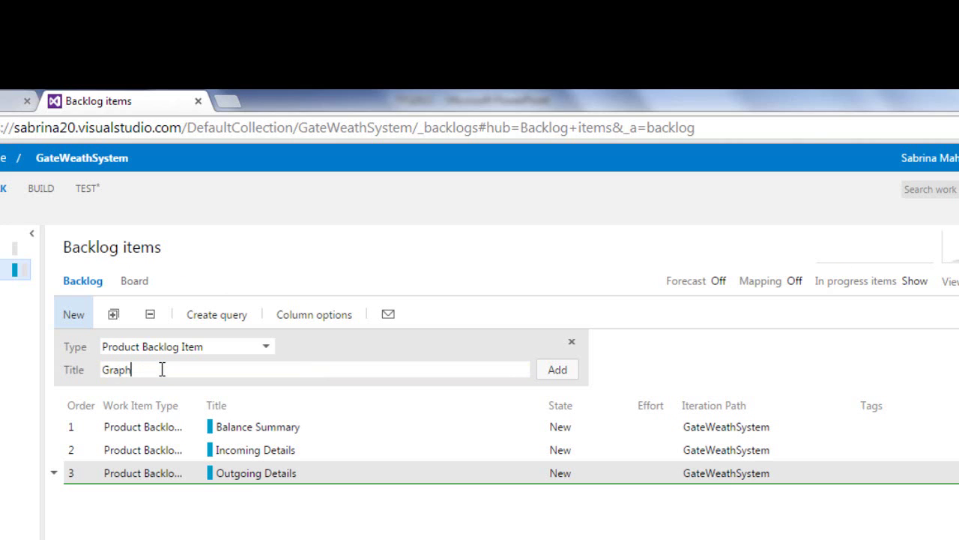
pyautogui.press('Return')
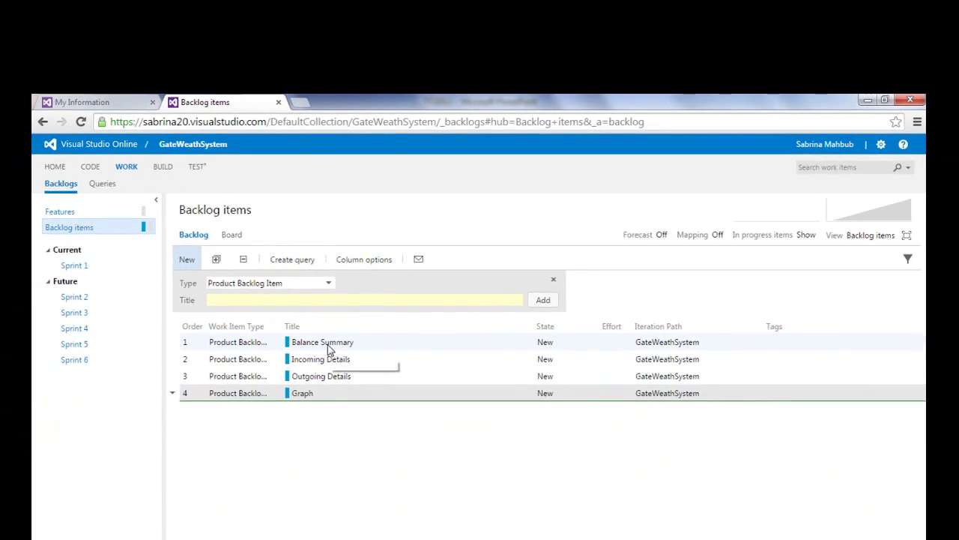
# - Open the Balance Summary backlog item and set its state to Approved and its effort to 15
pyautogui.doubleClick(324, 346)
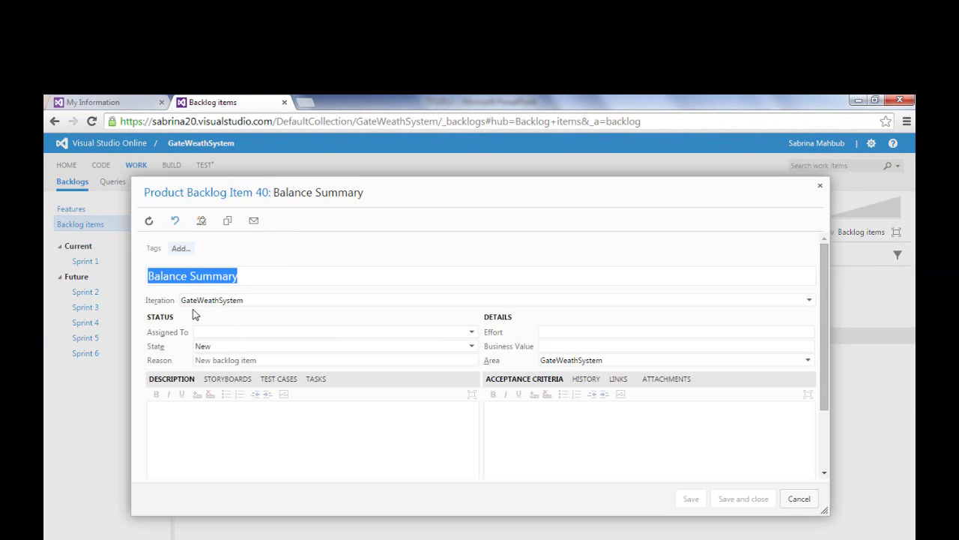
pyautogui.click(215, 337)
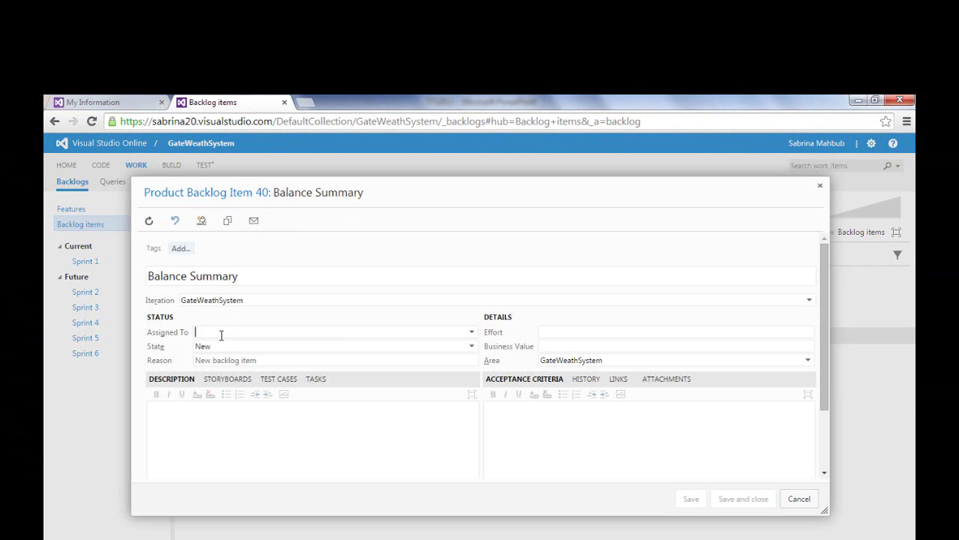
pyautogui.click(471, 333)
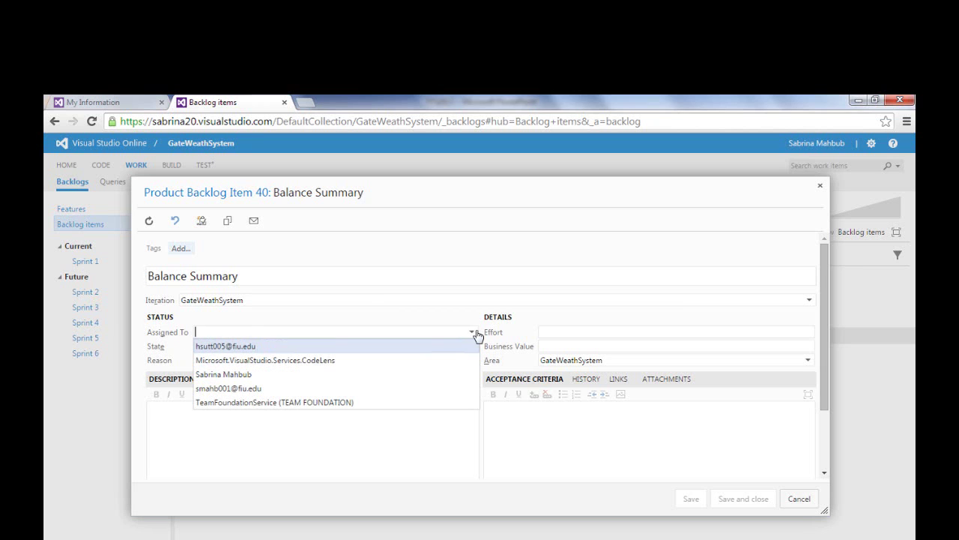
pyautogui.click(473, 334)
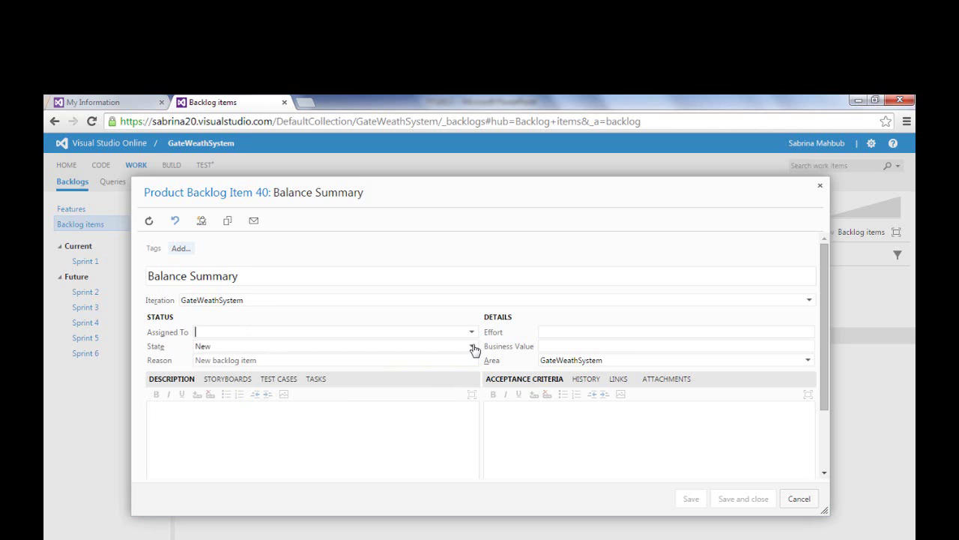
pyautogui.click(473, 347)
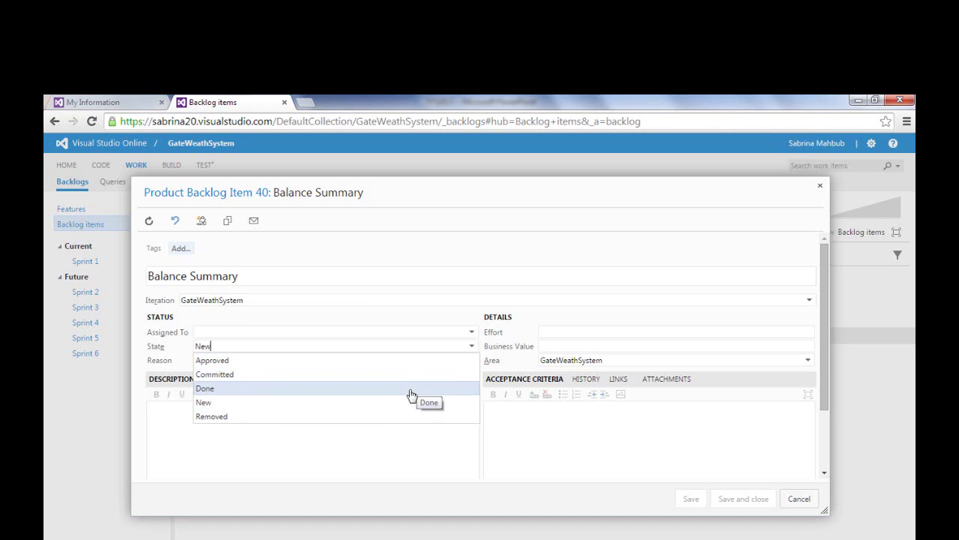
pyautogui.click(213, 361)
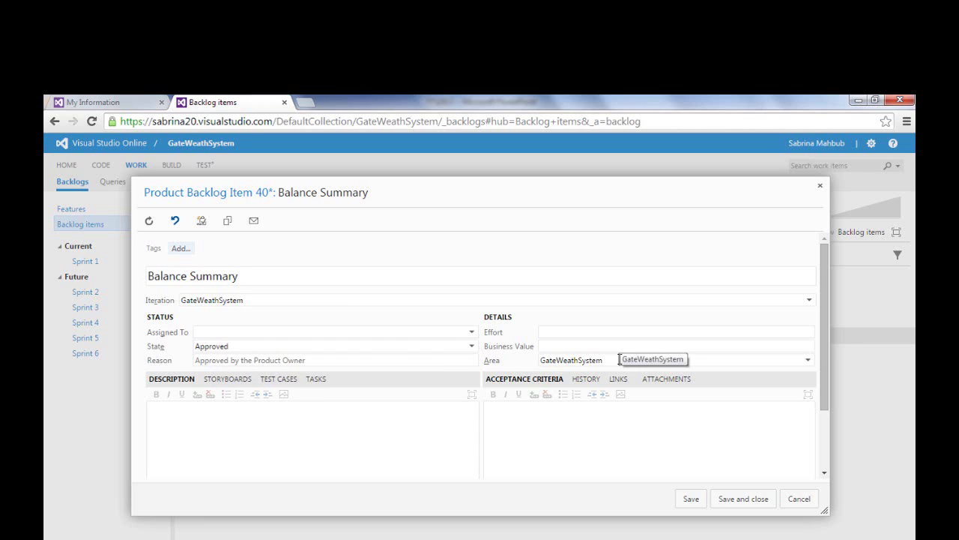
pyautogui.click(628, 329)
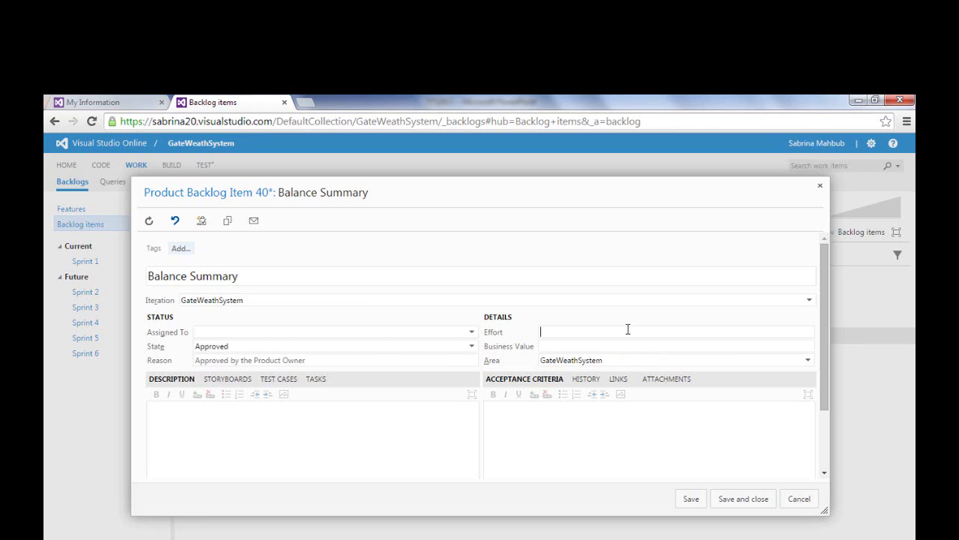
pyautogui.write('15')
# - Examine the Balance Summary item's area choices, description, storyboards, acceptance criteria, history, links and attachments
pyautogui.click(808, 361)
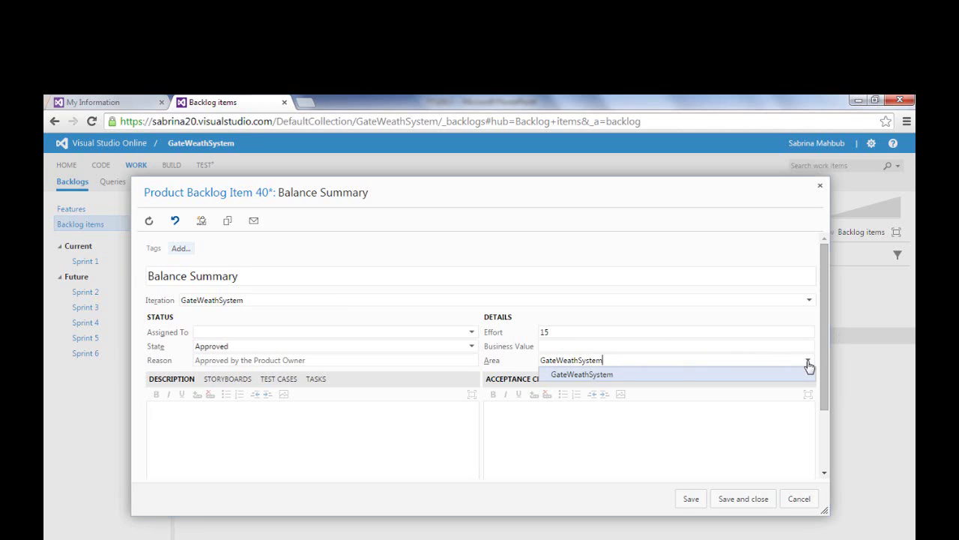
pyautogui.click(808, 364)
pyautogui.click(186, 418)
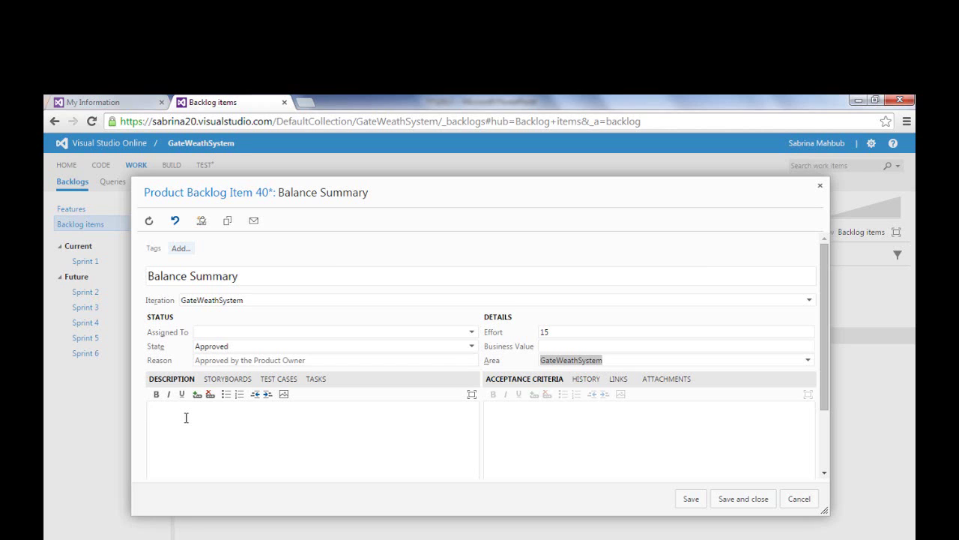
pyautogui.click(227, 380)
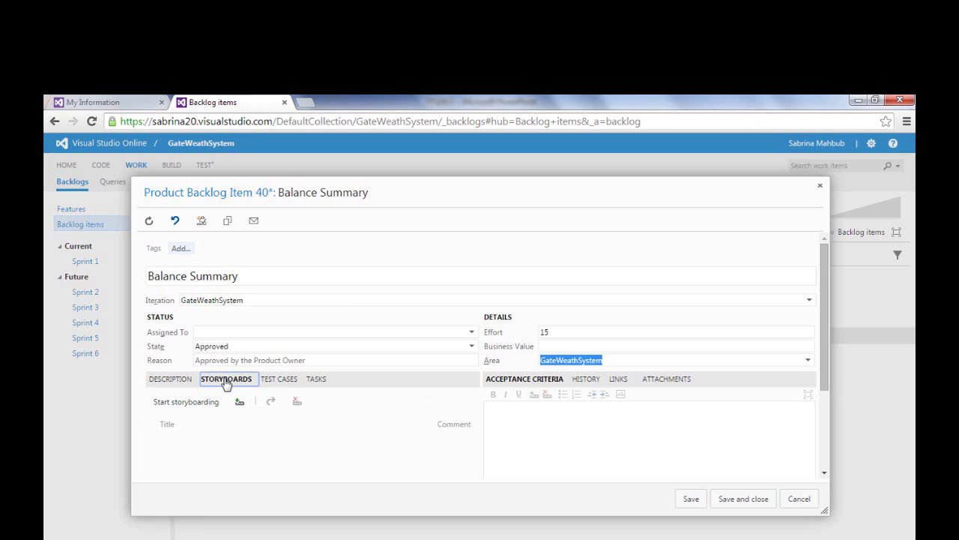
pyautogui.click(204, 404)
pyautogui.click(529, 386)
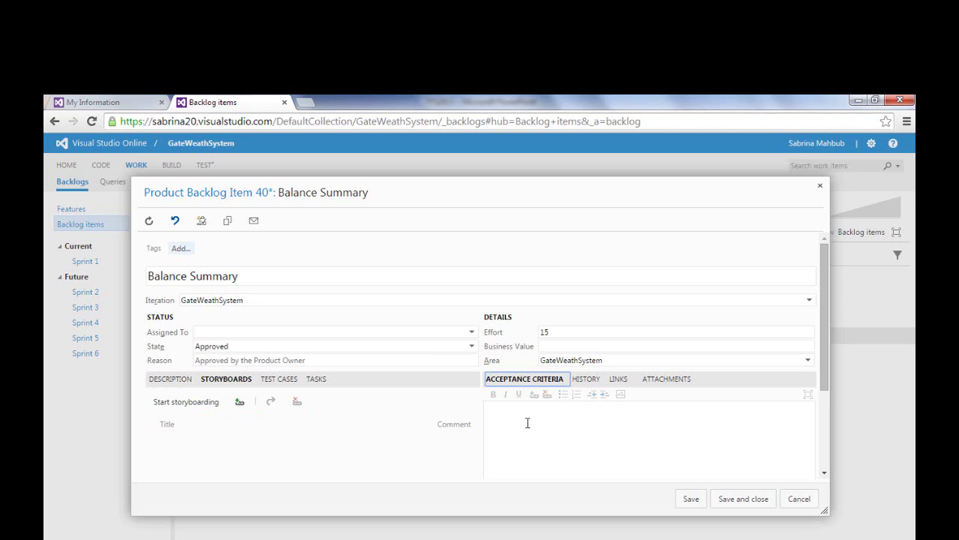
pyautogui.click(583, 380)
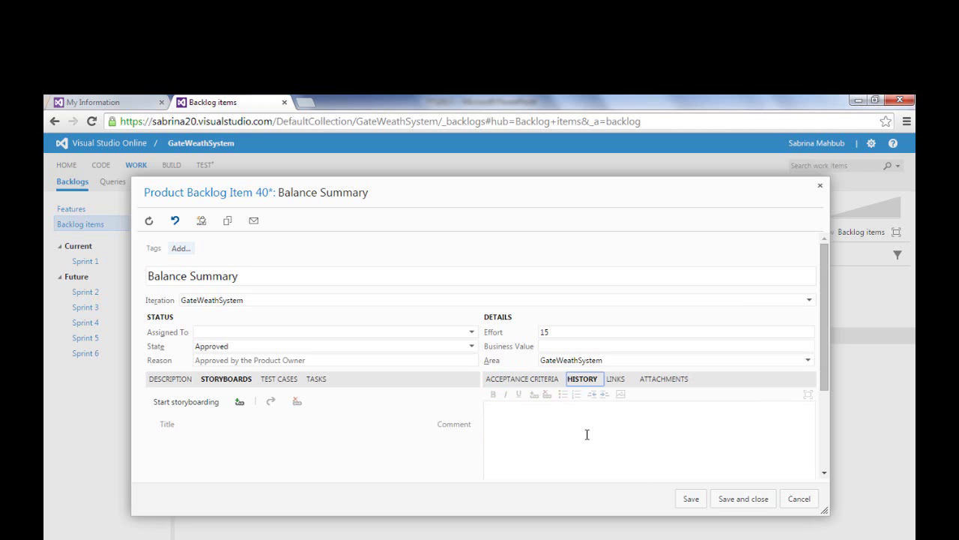
pyautogui.click(619, 382)
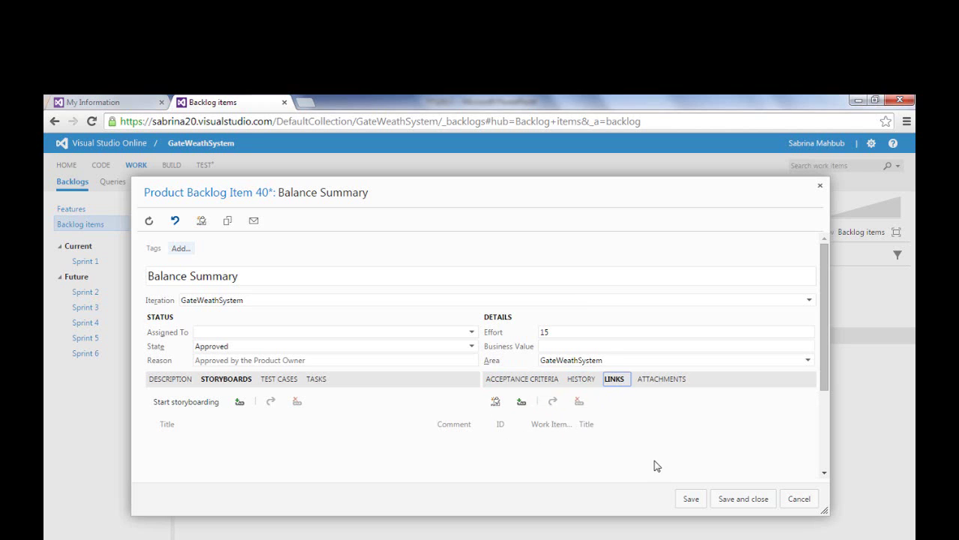
pyautogui.click(663, 383)
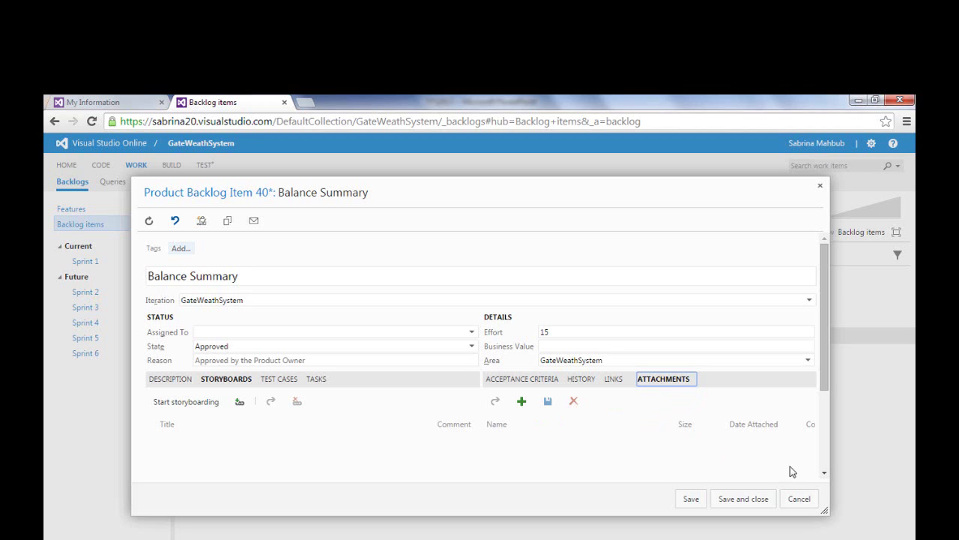
# - Save the Balance Summary item, and set the Incoming Details backlog item's state to Approved and its effort to 15
pyautogui.click(742, 500)
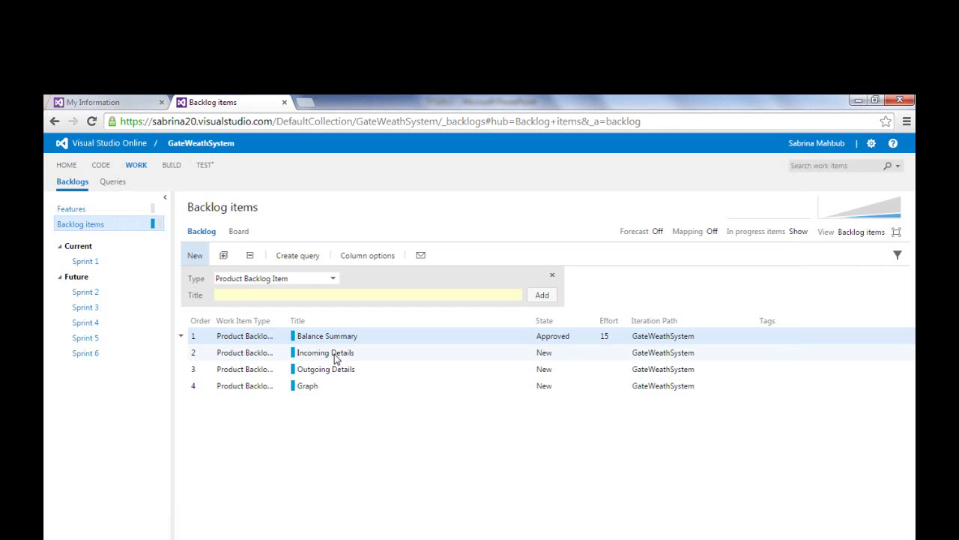
pyautogui.doubleClick(335, 358)
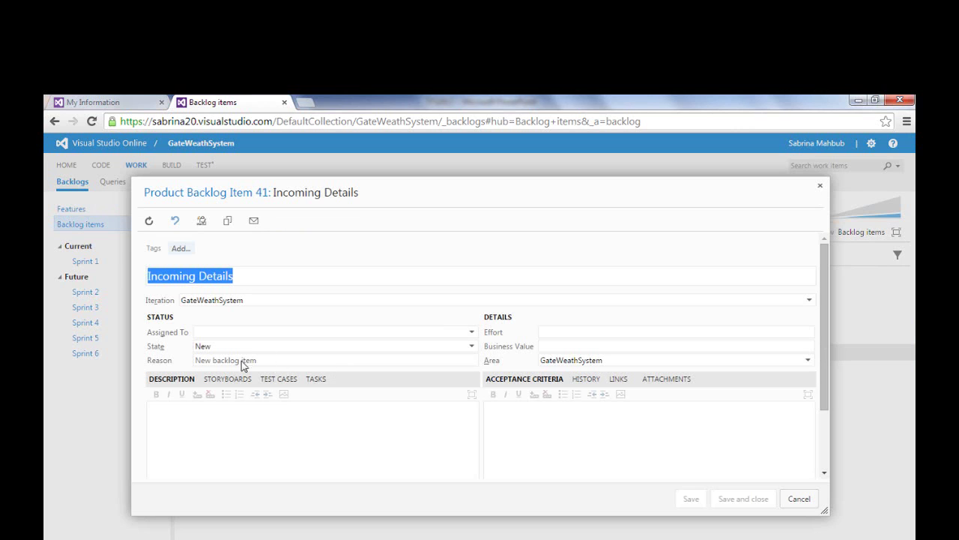
pyautogui.click(472, 348)
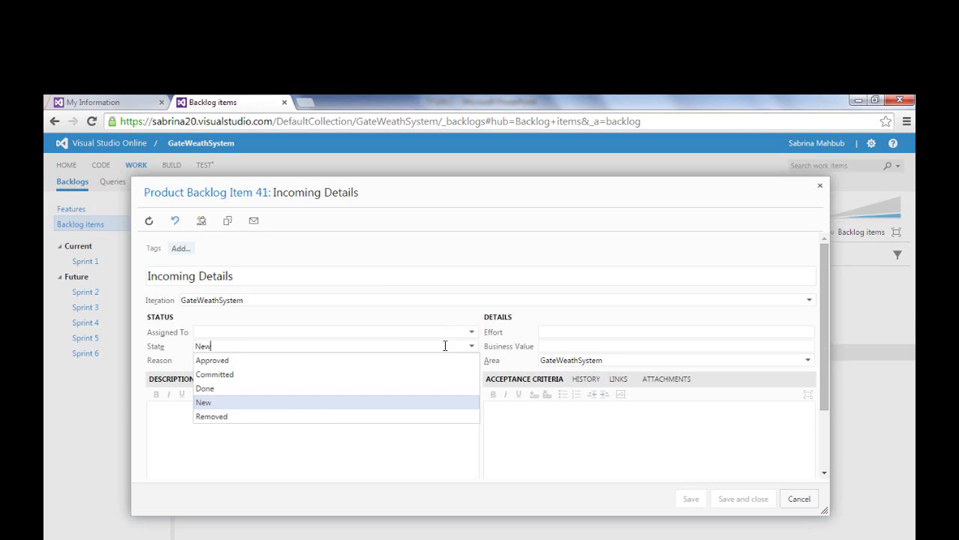
pyautogui.click(284, 359)
pyautogui.click(572, 332)
pyautogui.write('15')
pyautogui.click(734, 499)
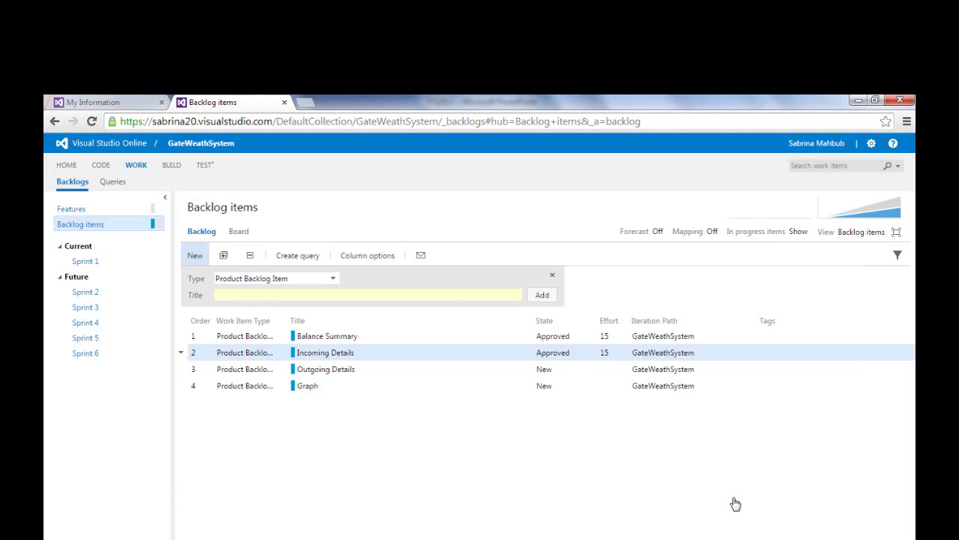
# - Reopen the Balance Summary backlog item, set its effort to 5 and save it
pyautogui.doubleClick(315, 341)
pyautogui.click(614, 331)
pyautogui.press('BackSpace')
pyautogui.press('BackSpace')
pyautogui.write('5')
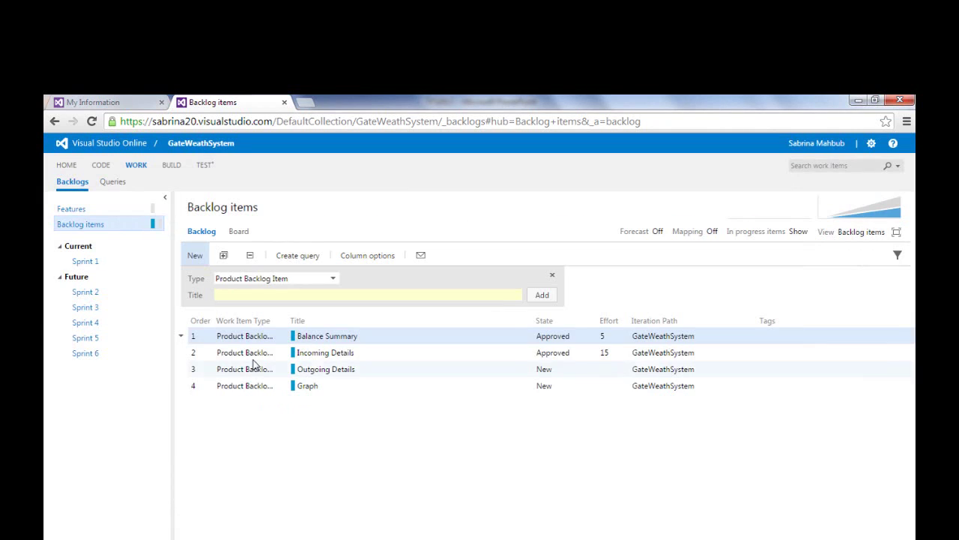
# - Set the Outgoing Details backlog item's state to Approved and its effort to 15, and save it
pyautogui.click(345, 377)
pyautogui.doubleClick(345, 375)
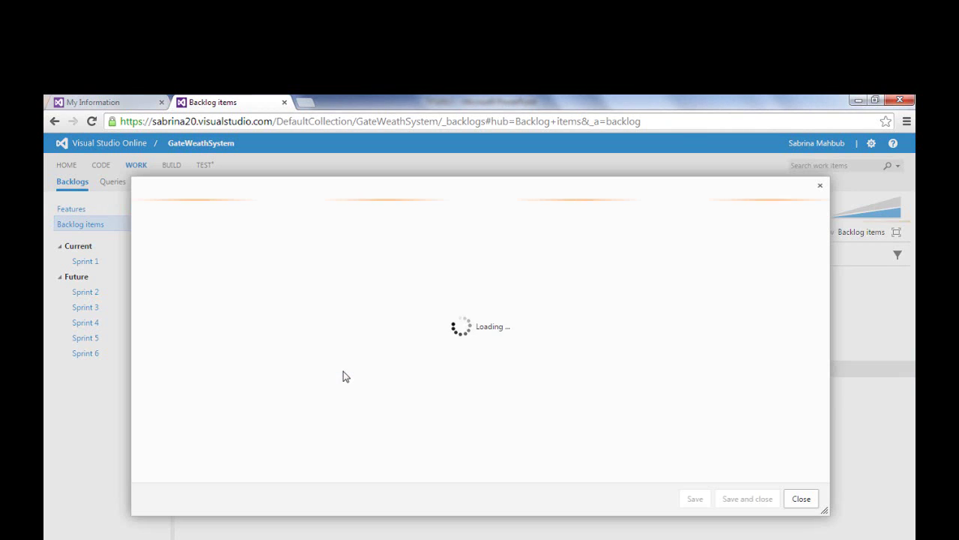
pyautogui.click(472, 346)
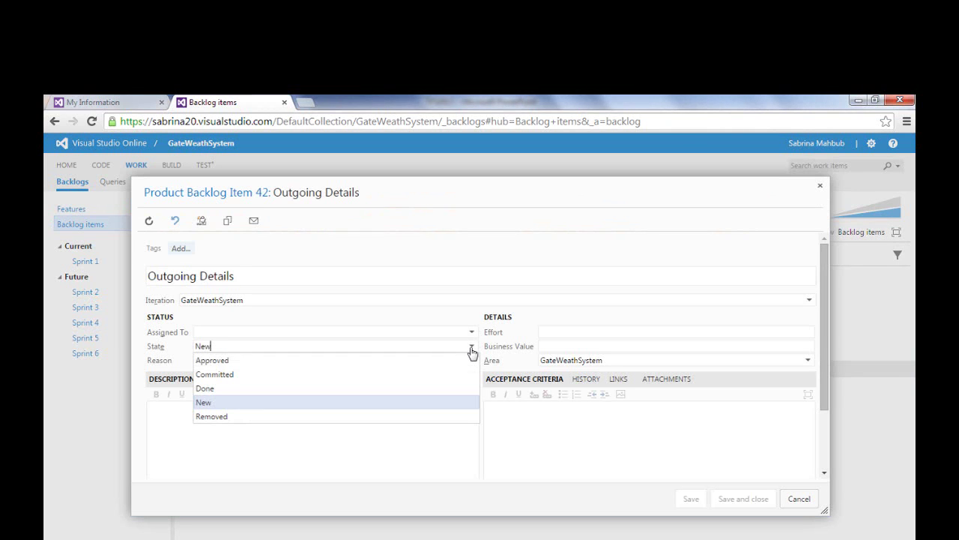
pyautogui.click(367, 360)
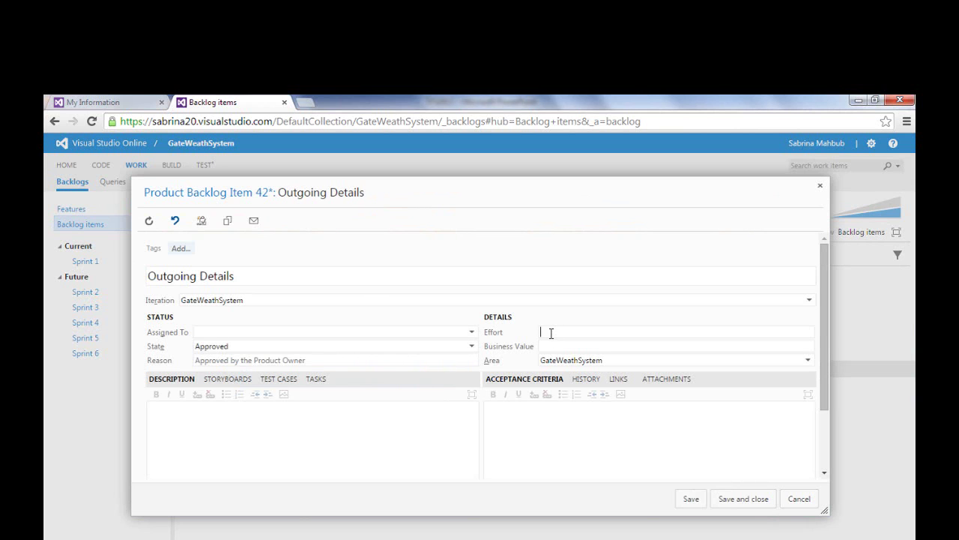
pyautogui.click(748, 500)
# - Set the Graph item's state to Approved and effort to 10, save it, and reorder Outgoing Details above Incoming Details
pyautogui.click(314, 389)
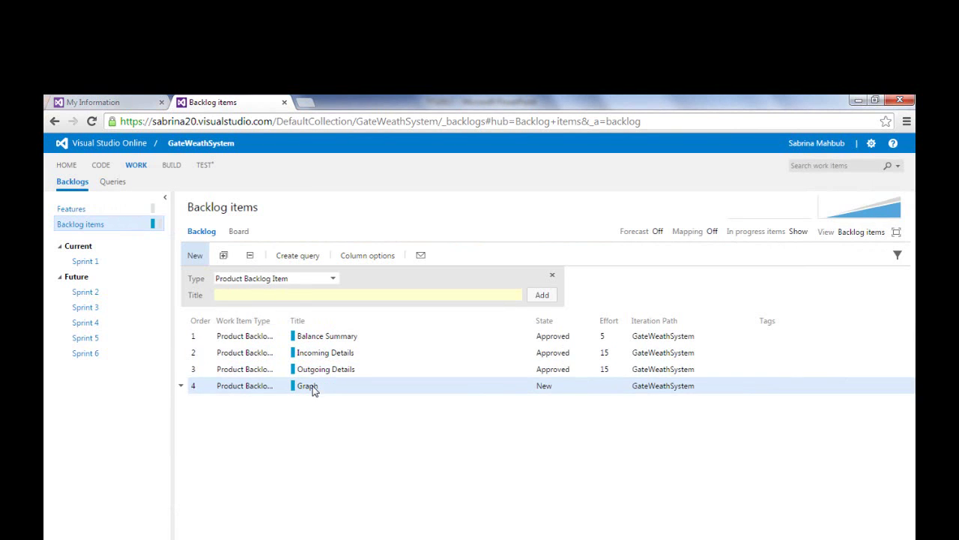
pyautogui.doubleClick(313, 389)
pyautogui.click(472, 347)
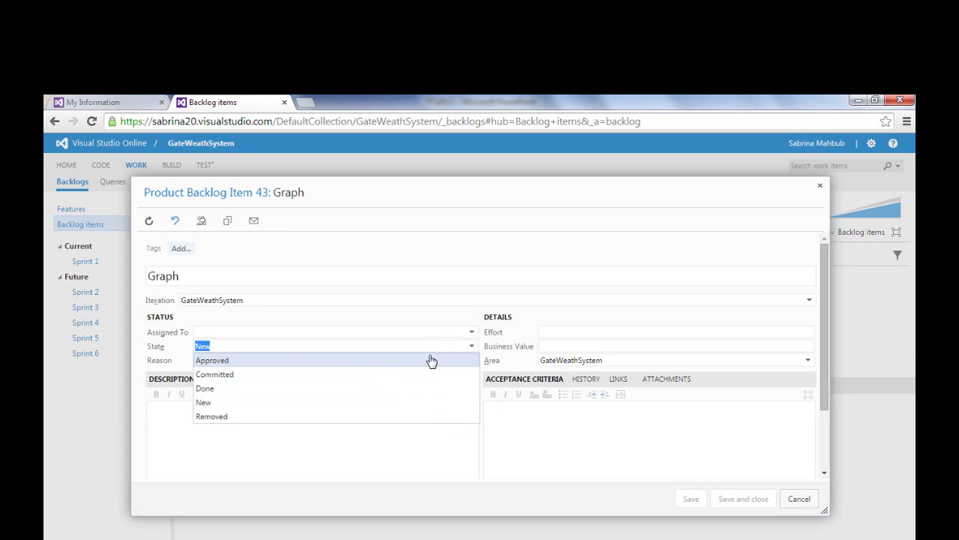
pyautogui.click(431, 361)
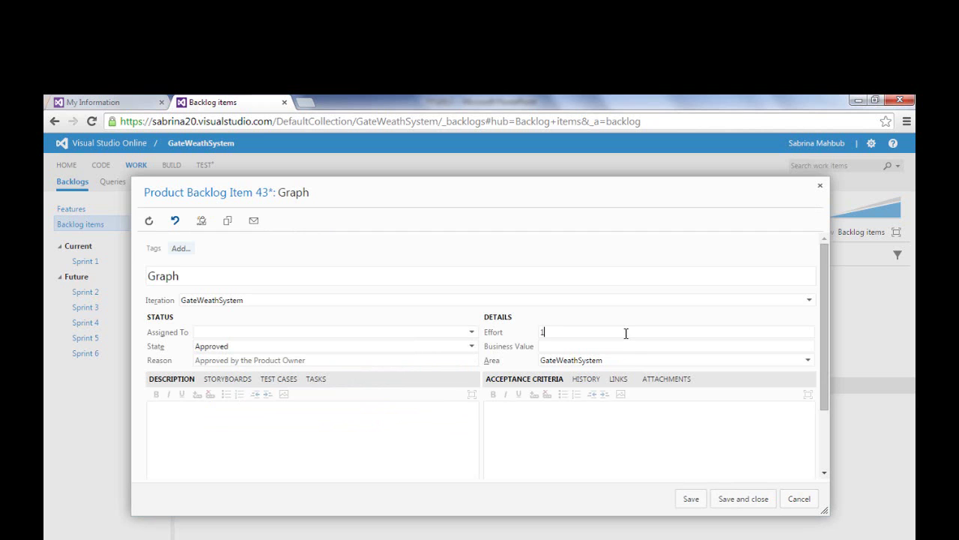
pyautogui.click(762, 506)
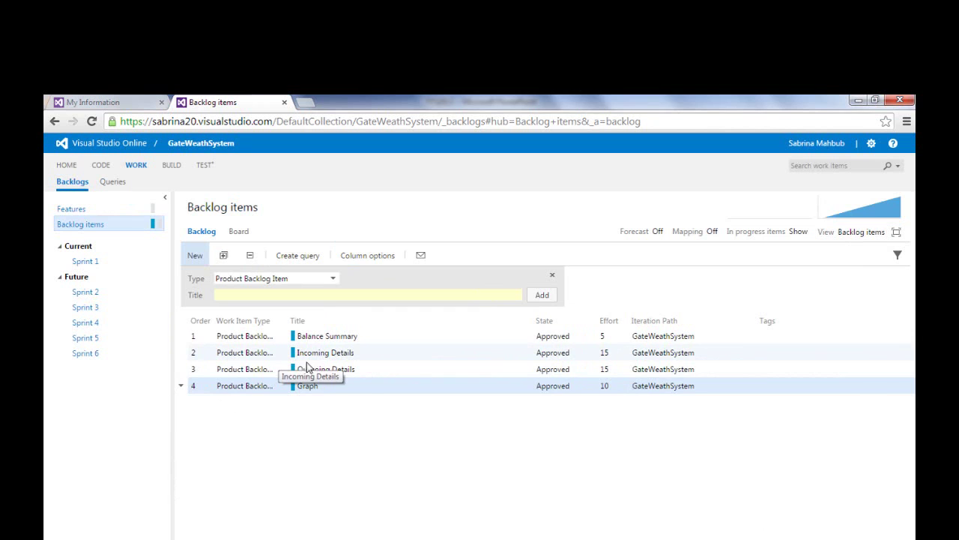
pyautogui.moveTo(325, 373); pyautogui.dragTo(322, 351)
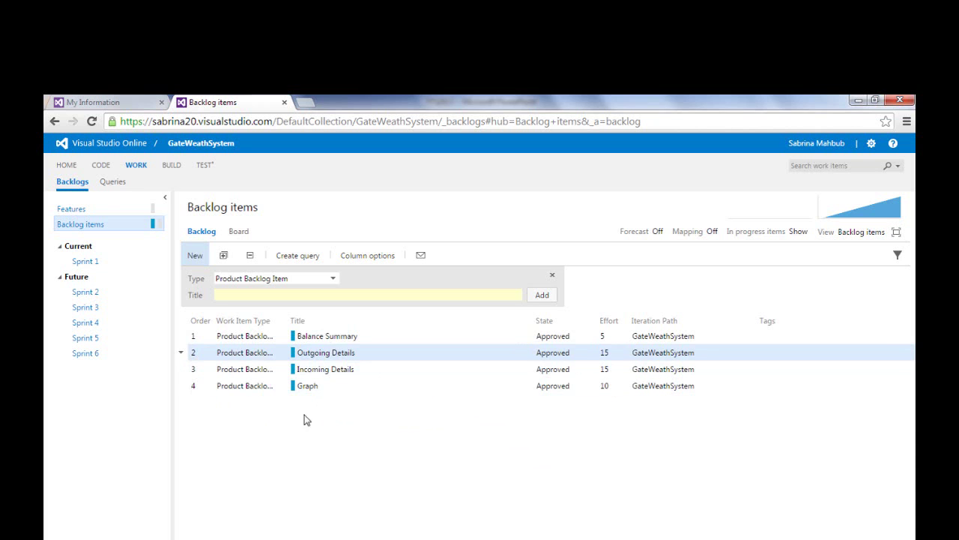
# - Set the iteration dates of Sprint 1 to start on 10/11/2014 and end on 10/20/2014
pyautogui.click(80, 264)
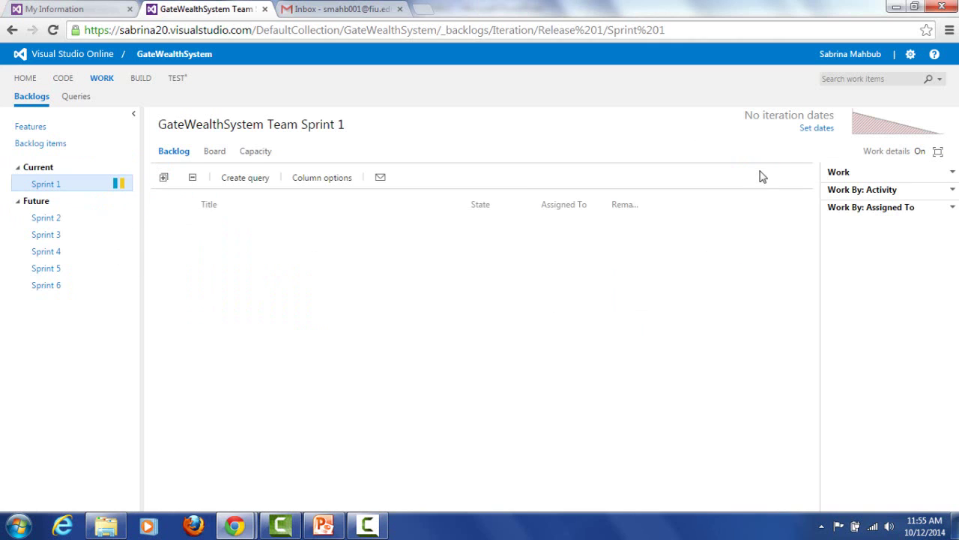
pyautogui.click(821, 132)
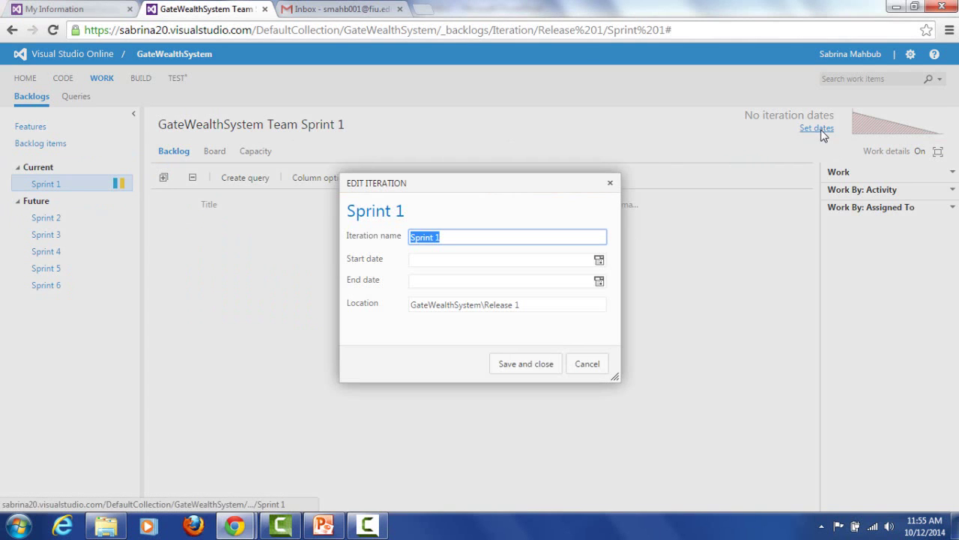
pyautogui.click(600, 261)
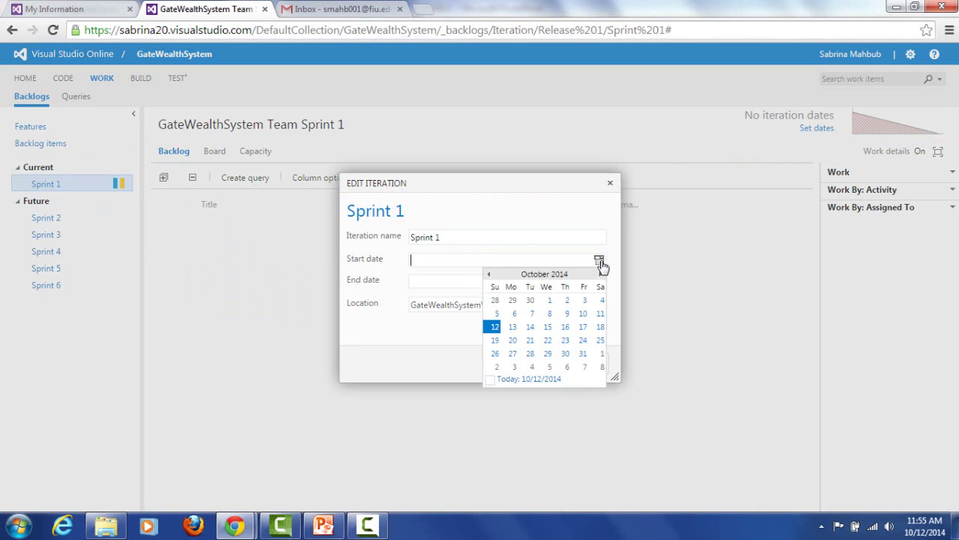
pyautogui.click(602, 315)
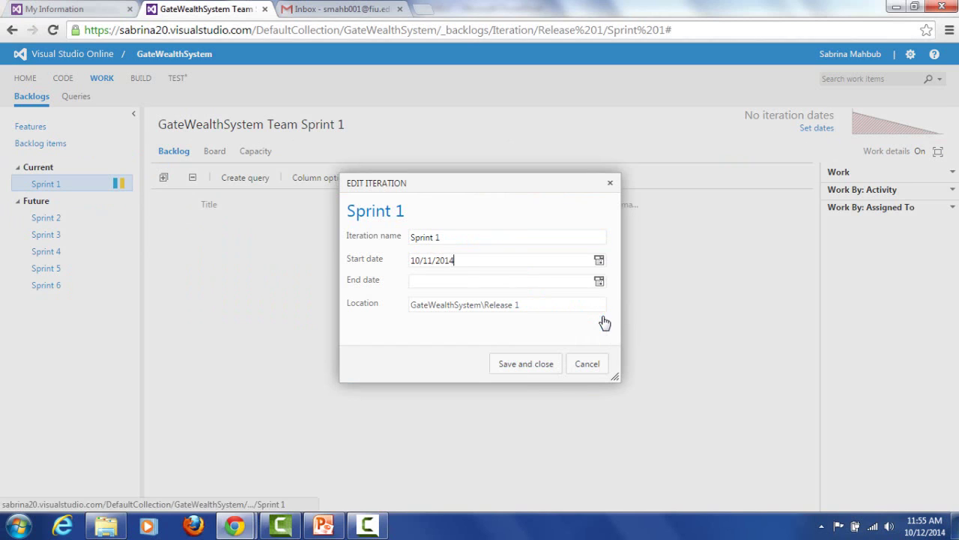
pyautogui.click(598, 283)
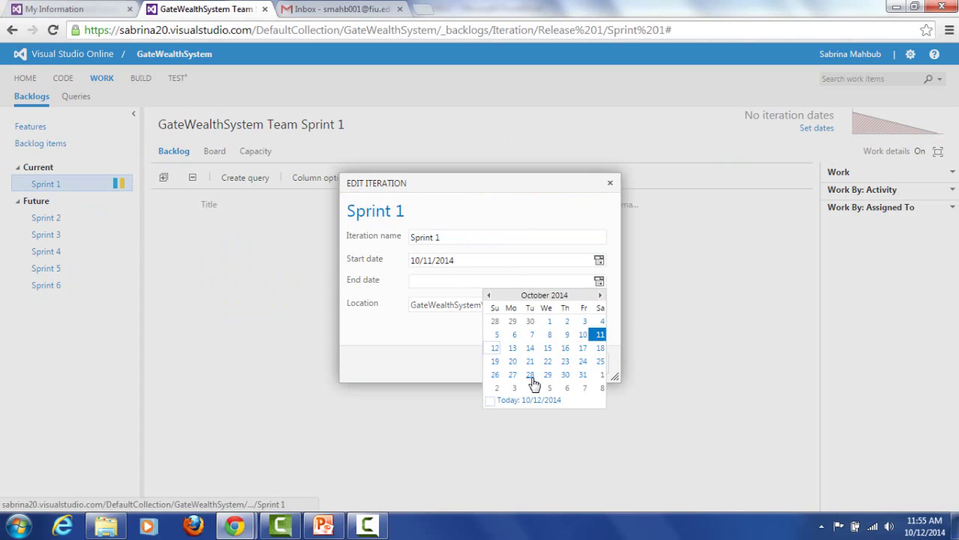
pyautogui.click(513, 361)
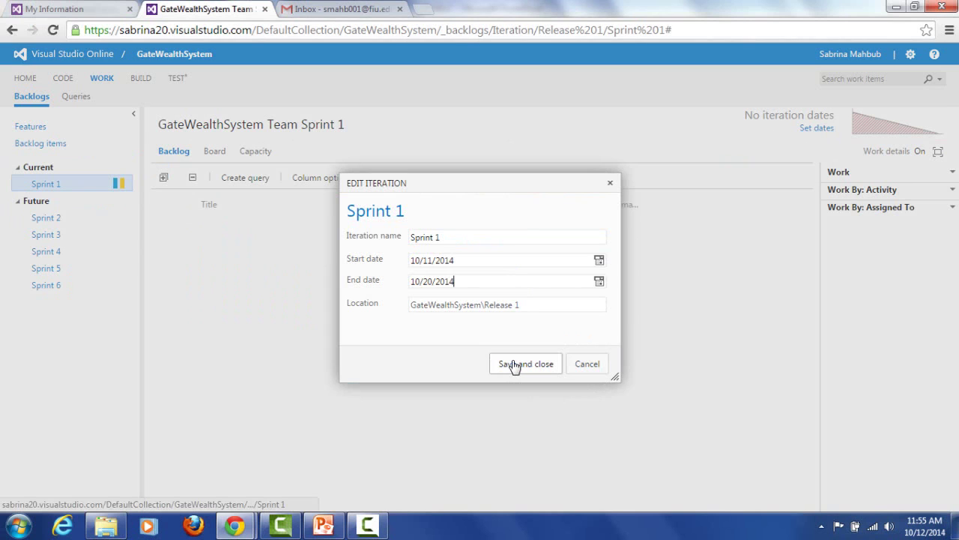
pyautogui.click(515, 365)
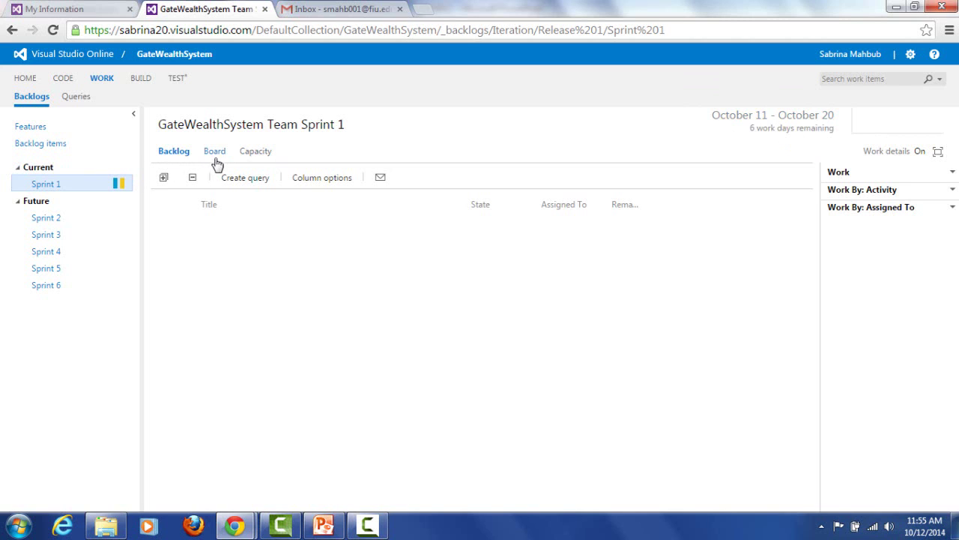
# - Move the Balance Summary, Incoming Details and Outgoing Details backlog items to the current iteration, Sprint 1
pyautogui.click(37, 143)
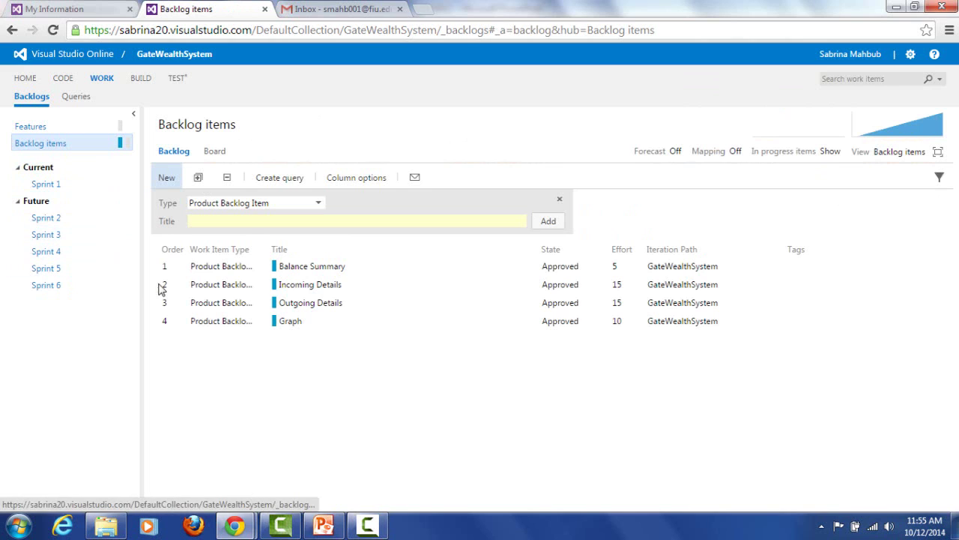
pyautogui.click(166, 272)
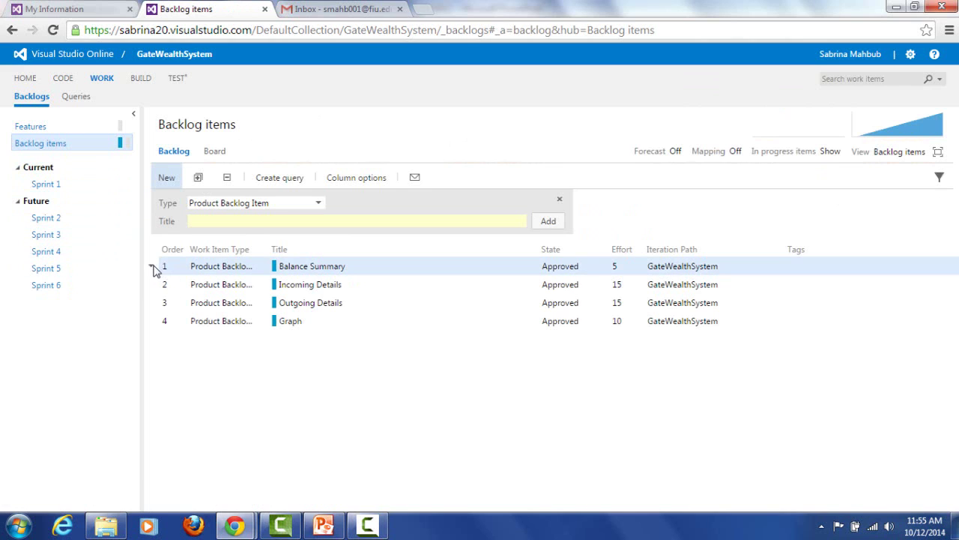
pyautogui.click(152, 268)
pyautogui.moveTo(200, 352)
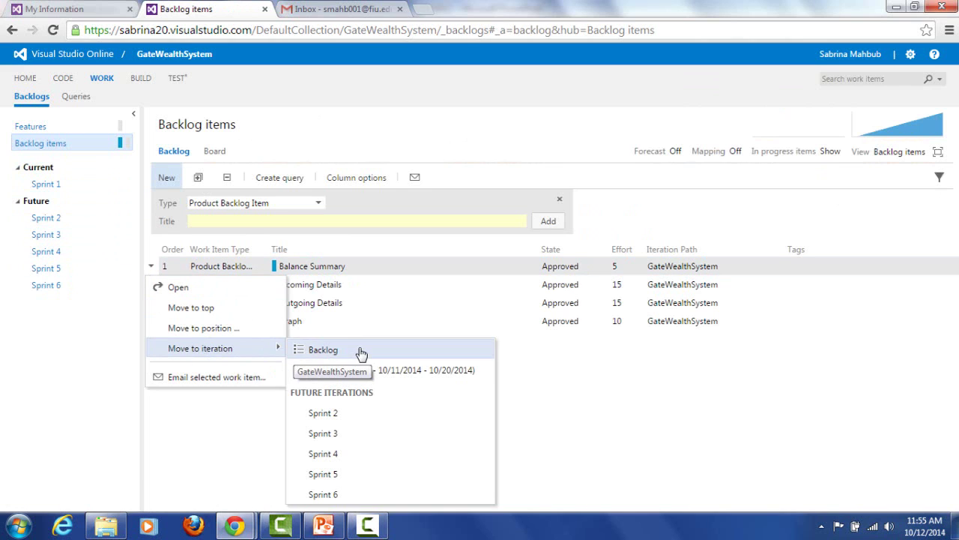
pyautogui.click(362, 372)
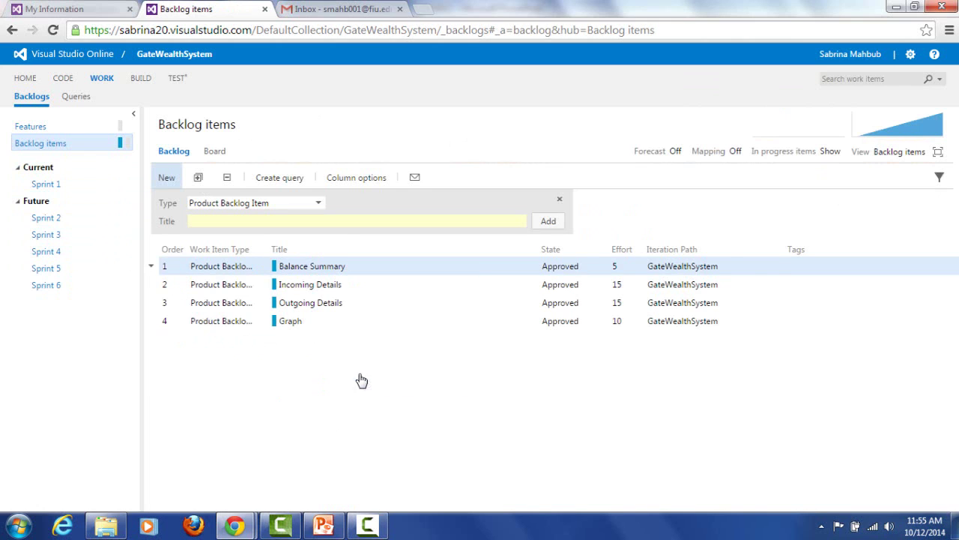
pyautogui.click(154, 291)
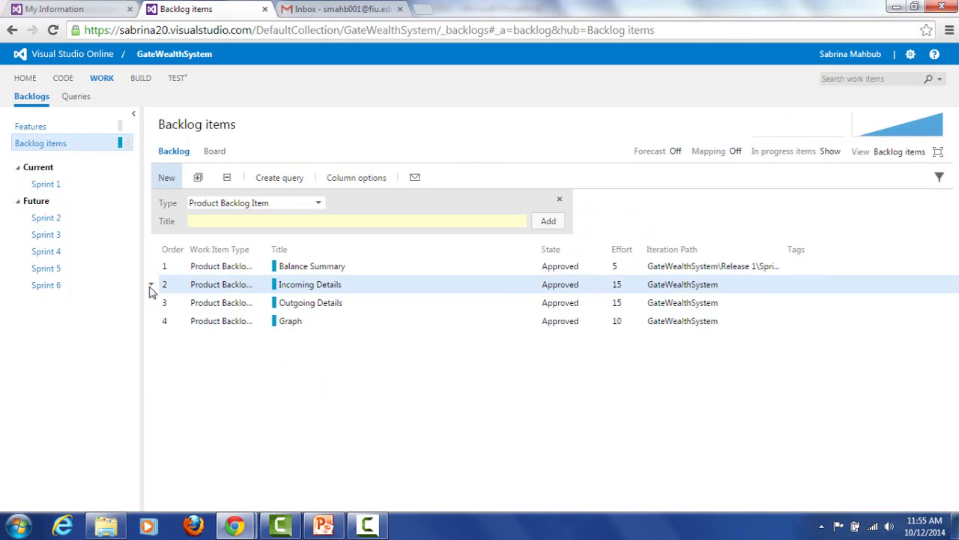
pyautogui.click(151, 286)
pyautogui.moveTo(203, 367)
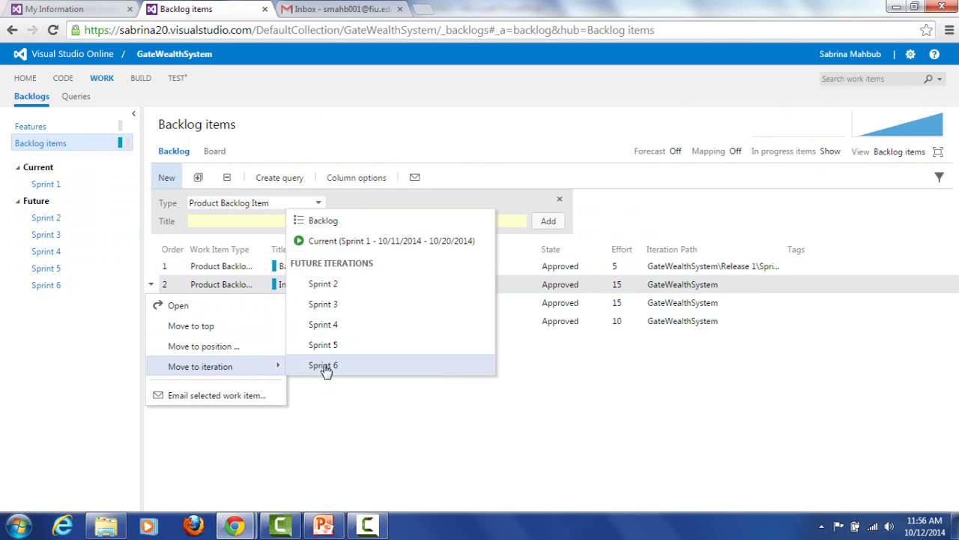
pyautogui.click(349, 240)
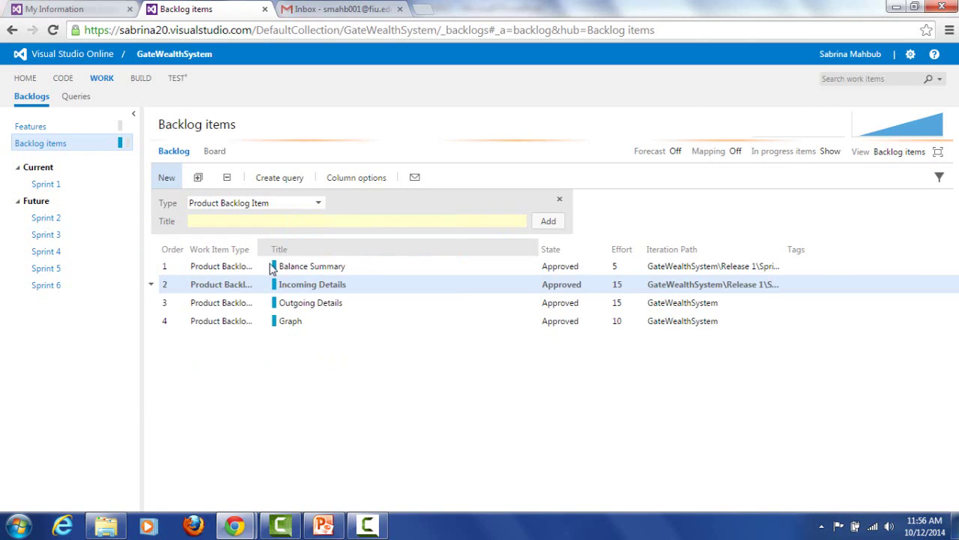
pyautogui.click(152, 303)
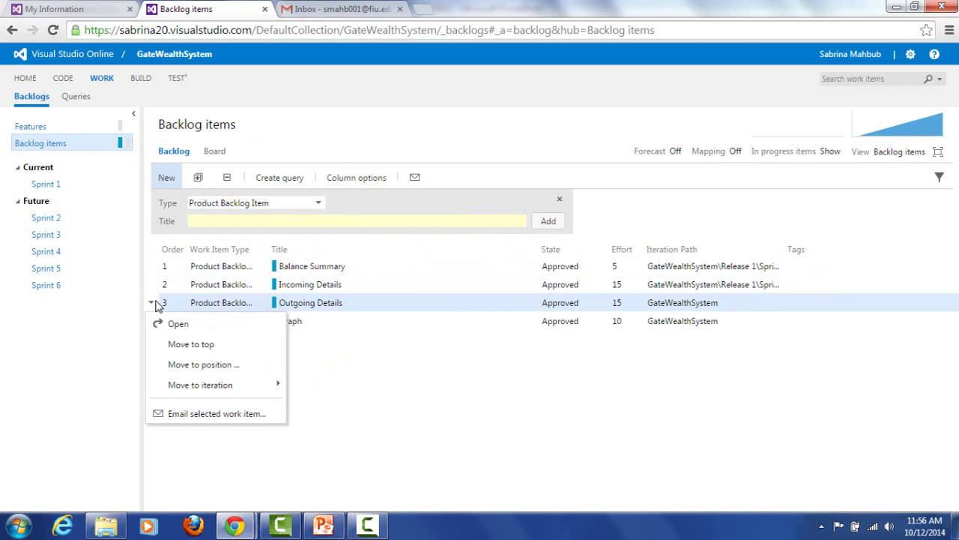
pyautogui.moveTo(229, 397)
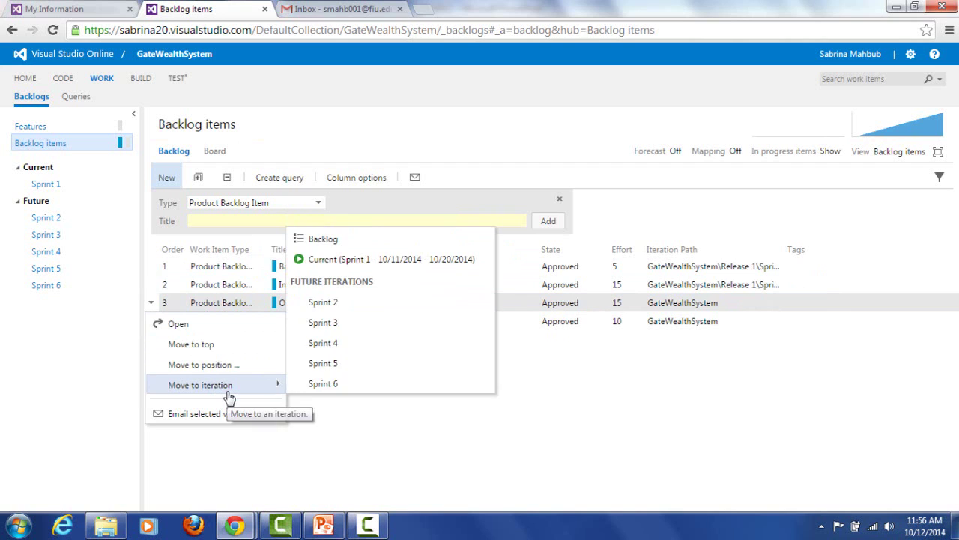
pyautogui.click(375, 262)
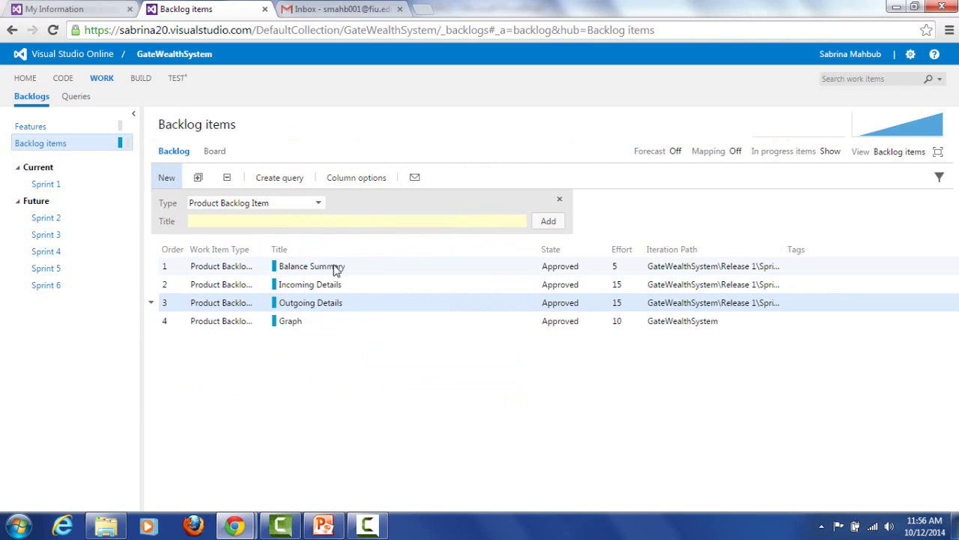
# - Open the capacity planning of Sprint 1 and set the capacity per day to 8 for both team members
pyautogui.click(50, 188)
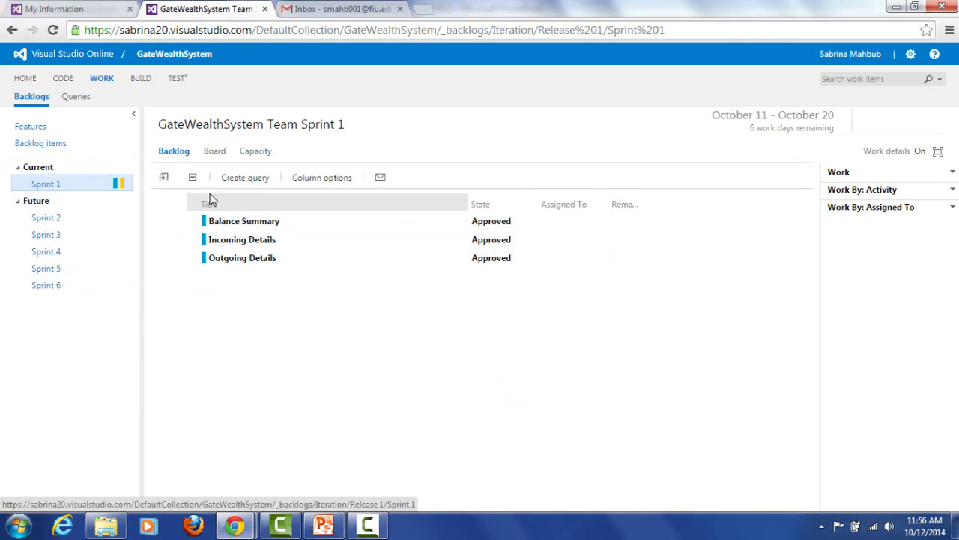
pyautogui.click(253, 152)
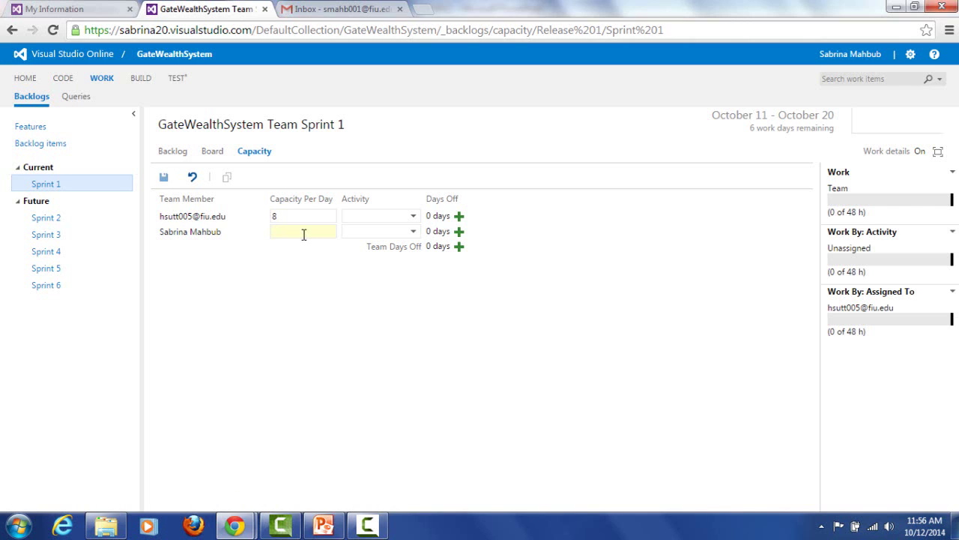
pyautogui.write('8')
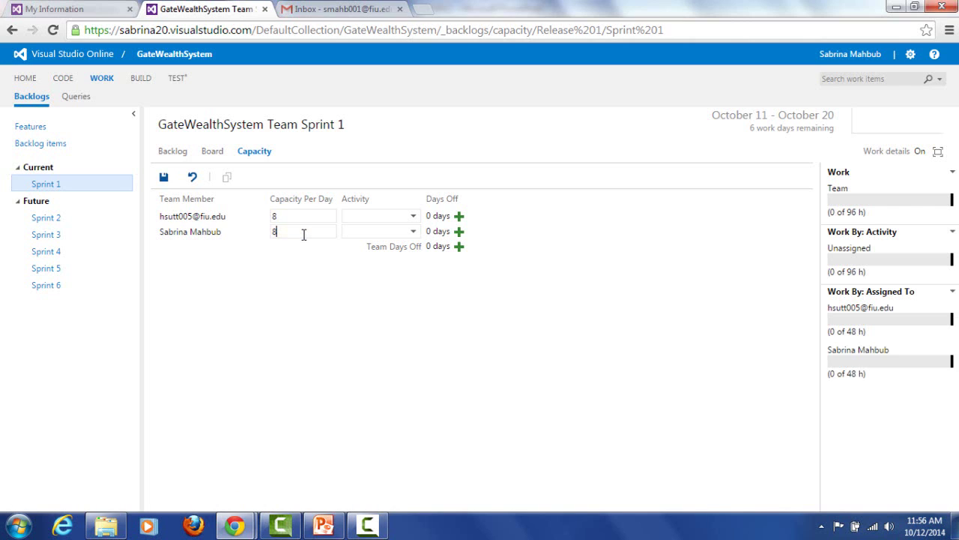
# - Set the first listed team member's days off from 10/11/2014 to 10/15/2014
pyautogui.click(460, 217)
pyautogui.click(422, 254)
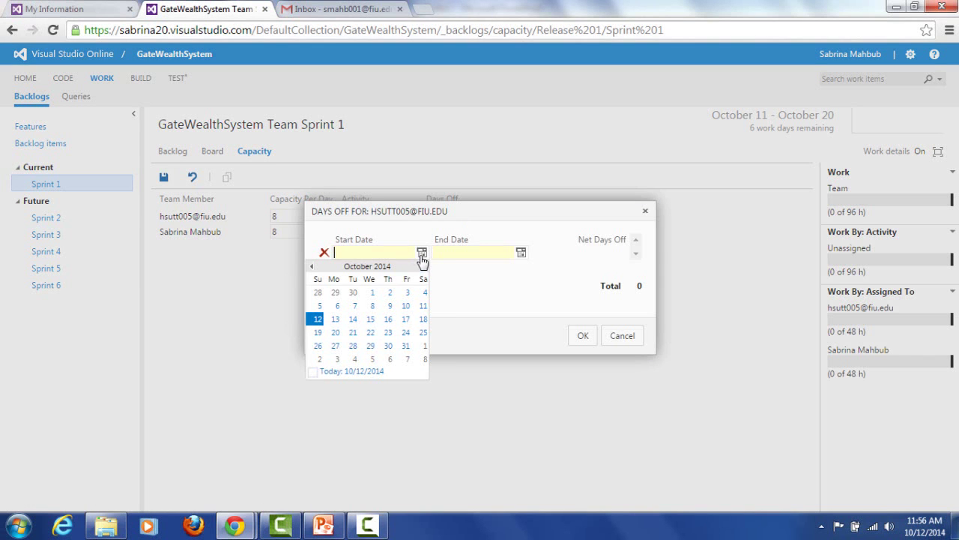
pyautogui.click(423, 307)
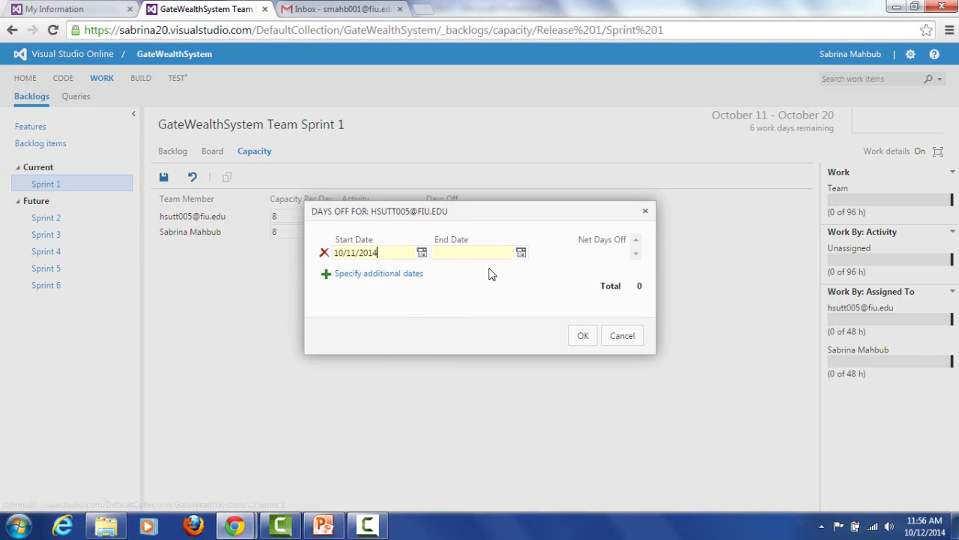
pyautogui.click(520, 253)
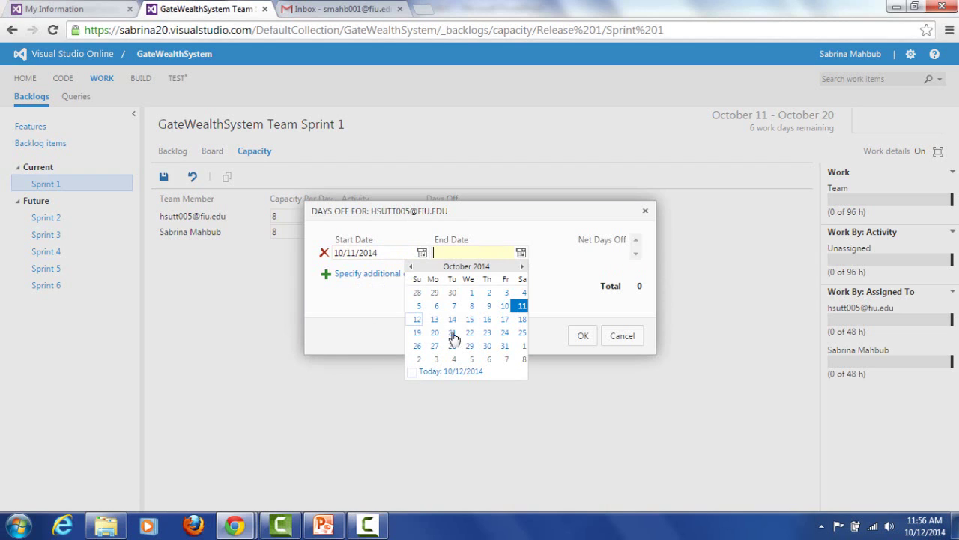
pyautogui.click(471, 320)
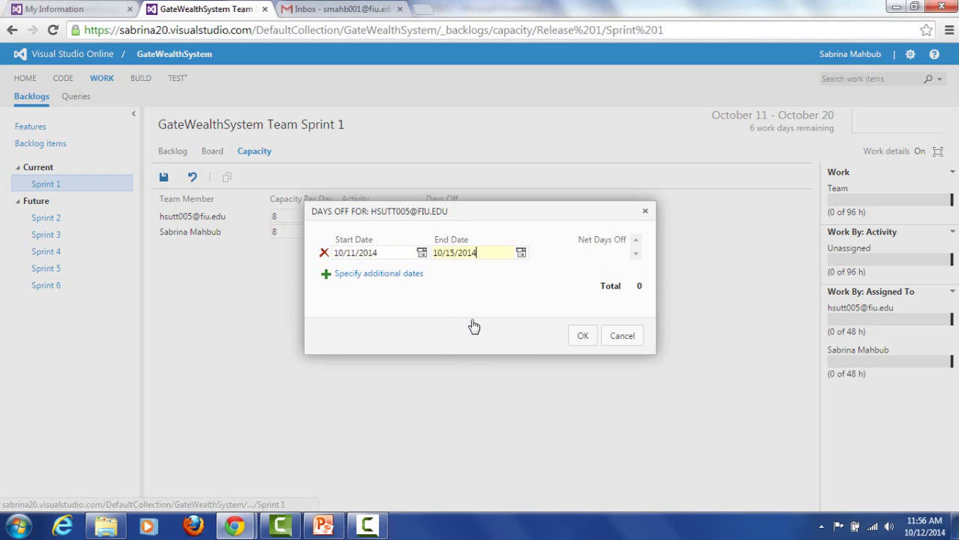
pyautogui.click(588, 339)
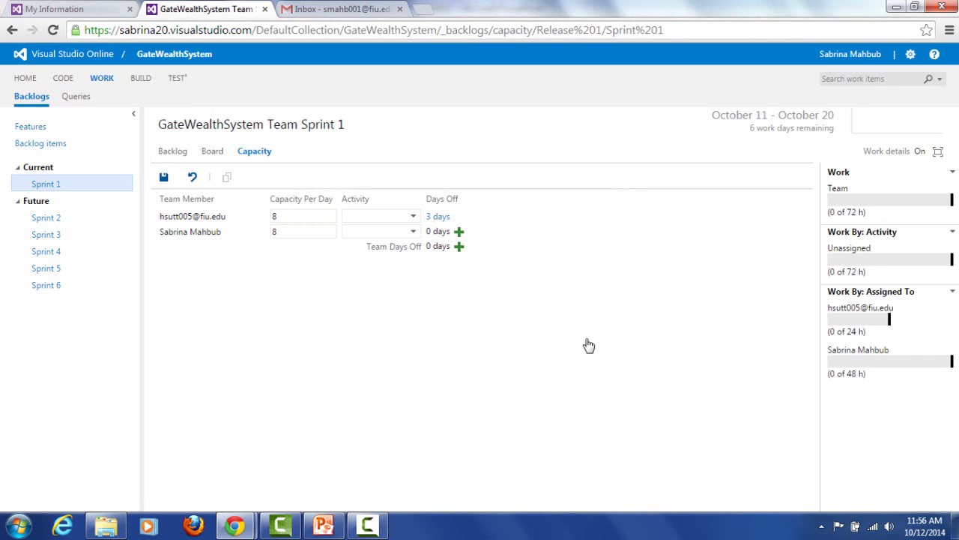
# - Set the second listed team member's days off from 10/16/2014 to 10/20/2014
pyautogui.click(459, 232)
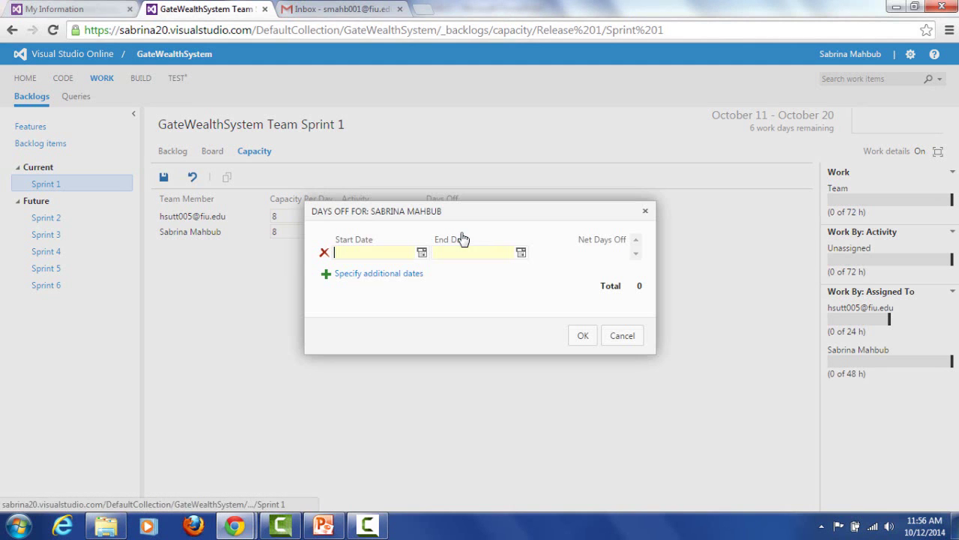
pyautogui.click(421, 254)
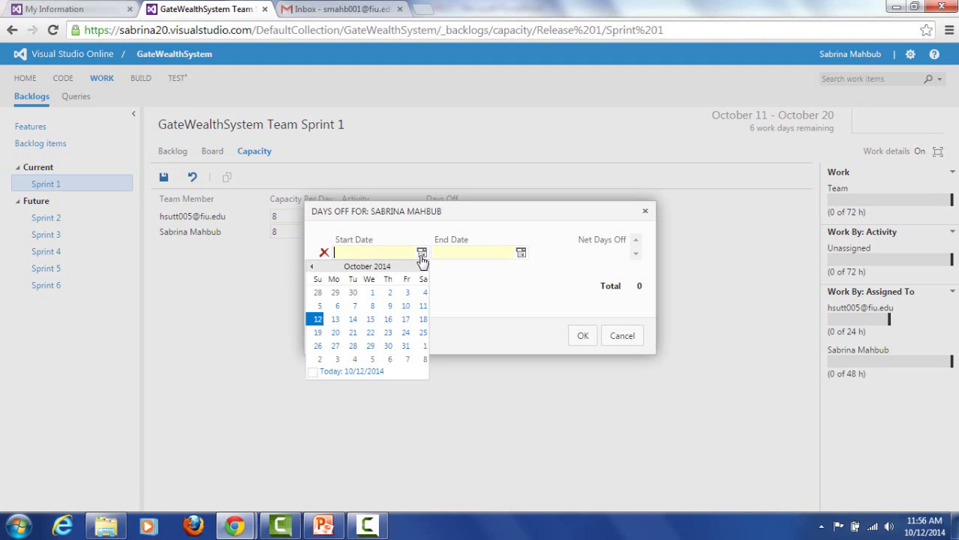
pyautogui.click(388, 319)
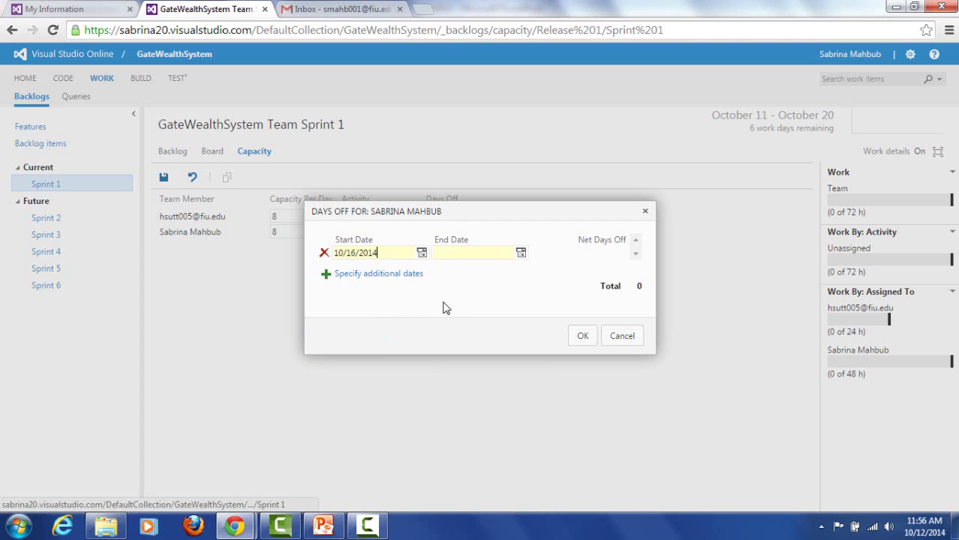
pyautogui.click(521, 253)
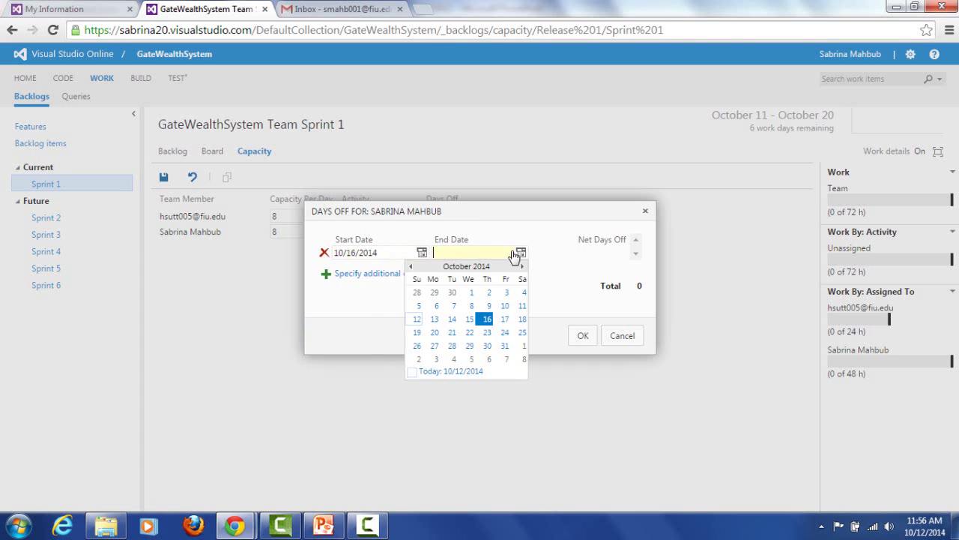
pyautogui.click(434, 333)
pyautogui.click(584, 338)
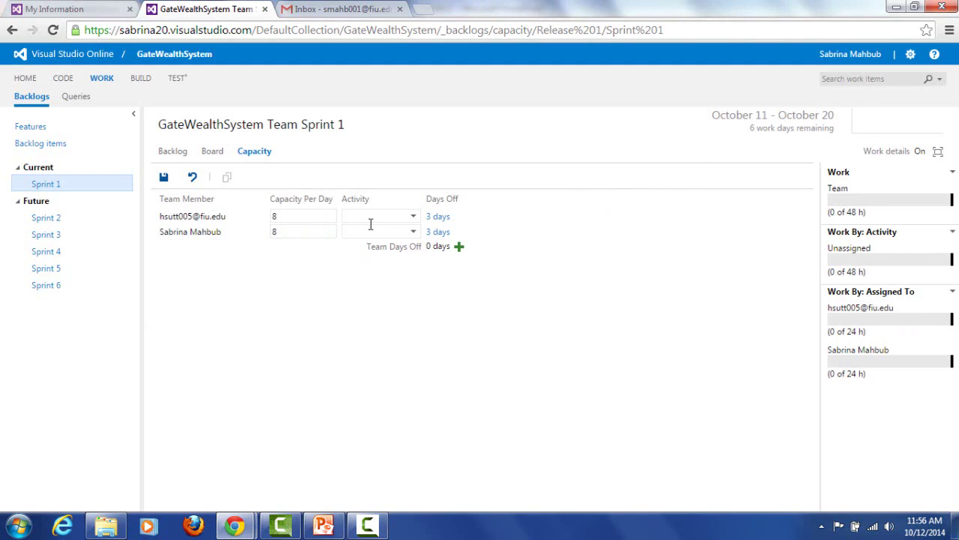
# - Set the activity of both team members to Development and save the capacity of Sprint 1
pyautogui.click(414, 217)
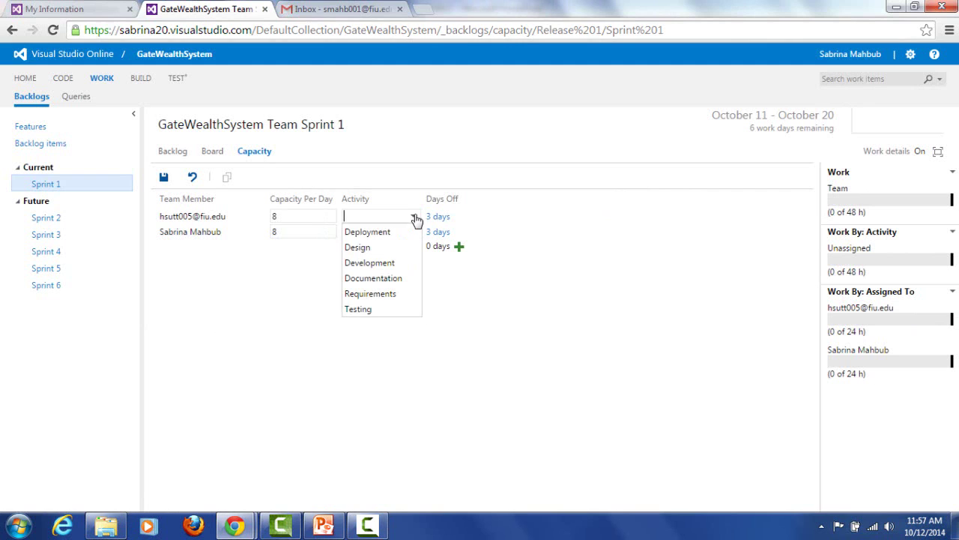
pyautogui.click(380, 263)
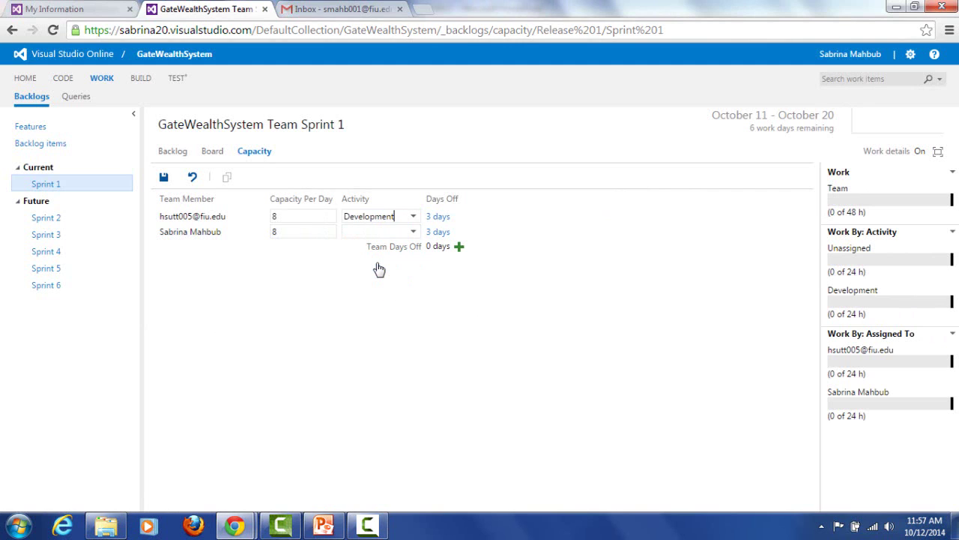
pyautogui.click(415, 234)
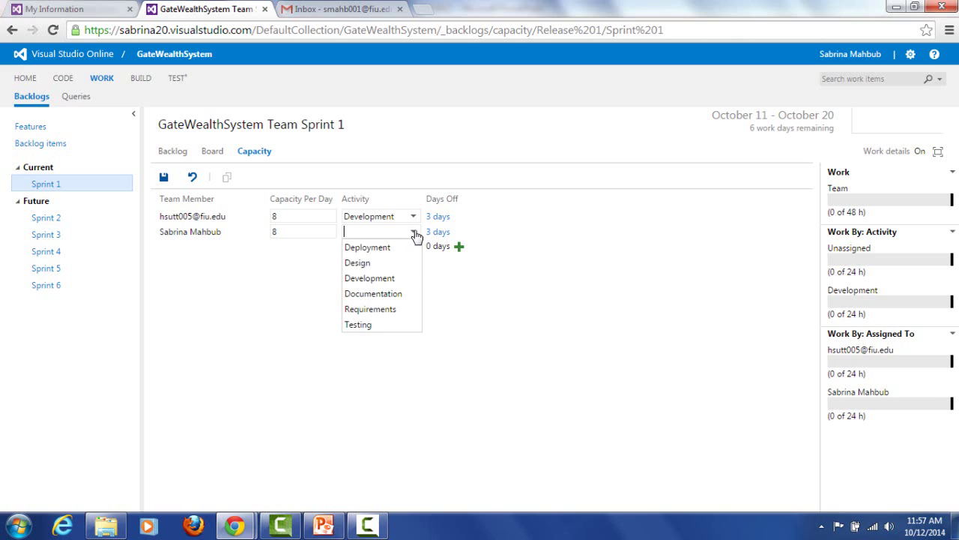
pyautogui.click(391, 278)
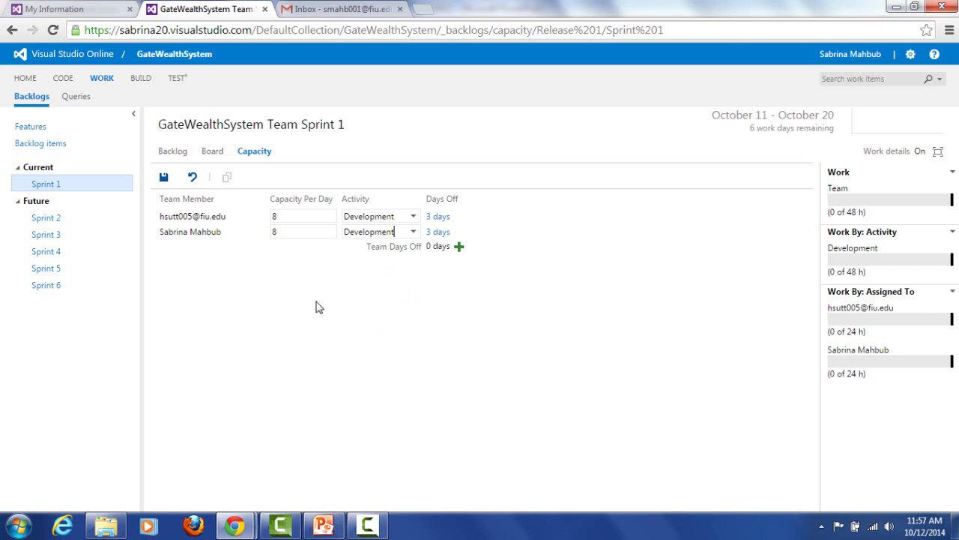
pyautogui.click(171, 155)
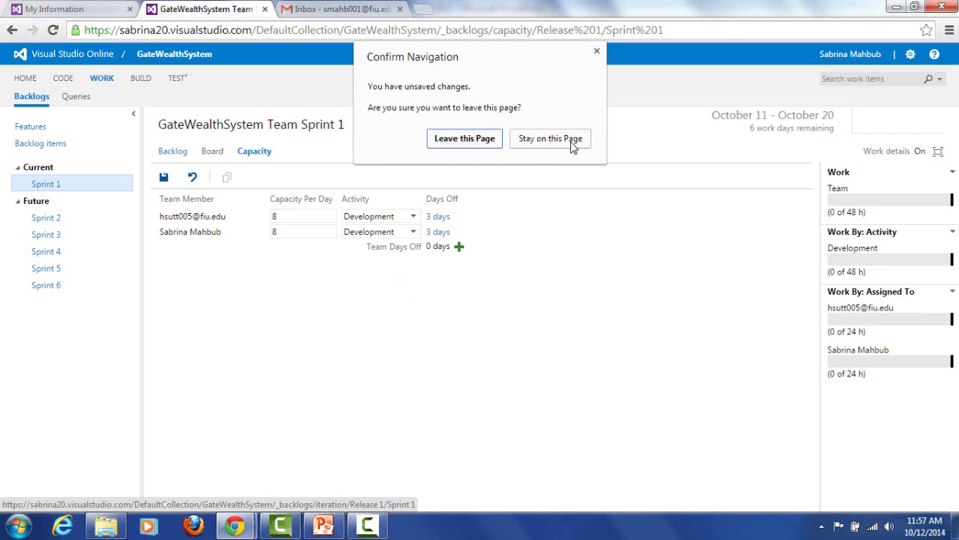
pyautogui.click(563, 142)
pyautogui.click(164, 180)
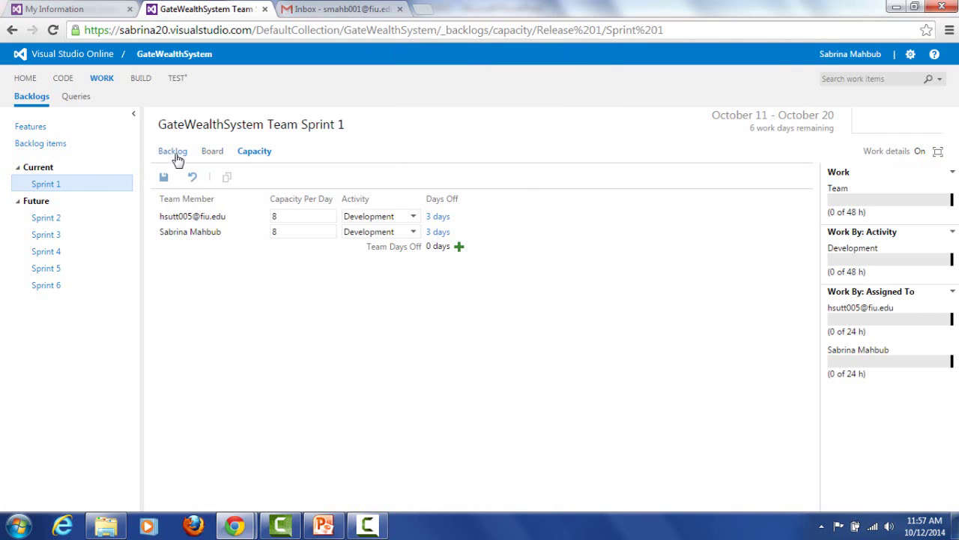
# - Add the task "To keep datails on Balance" to Balance Summary in the sprint backlog, assigned to the signed-in team member with remaining work 8
pyautogui.click(172, 153)
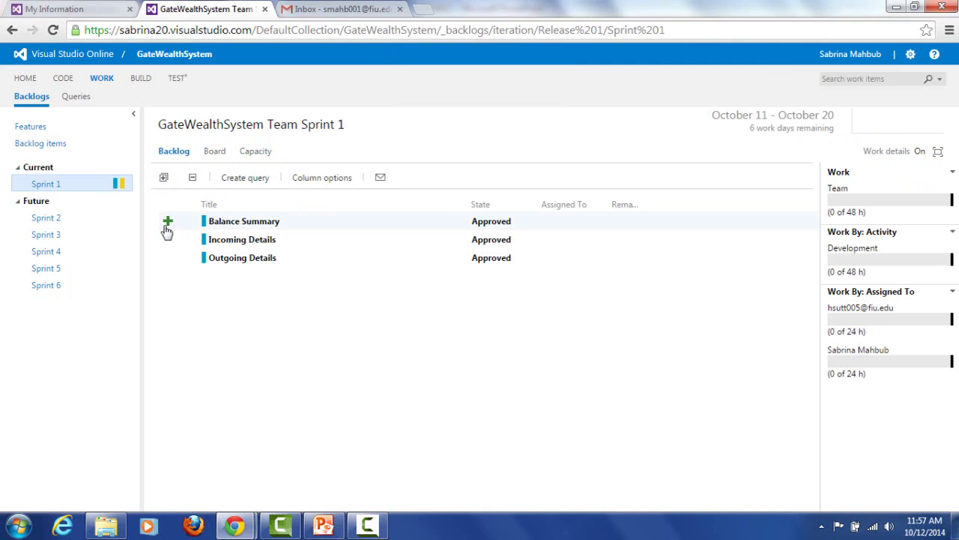
pyautogui.click(166, 225)
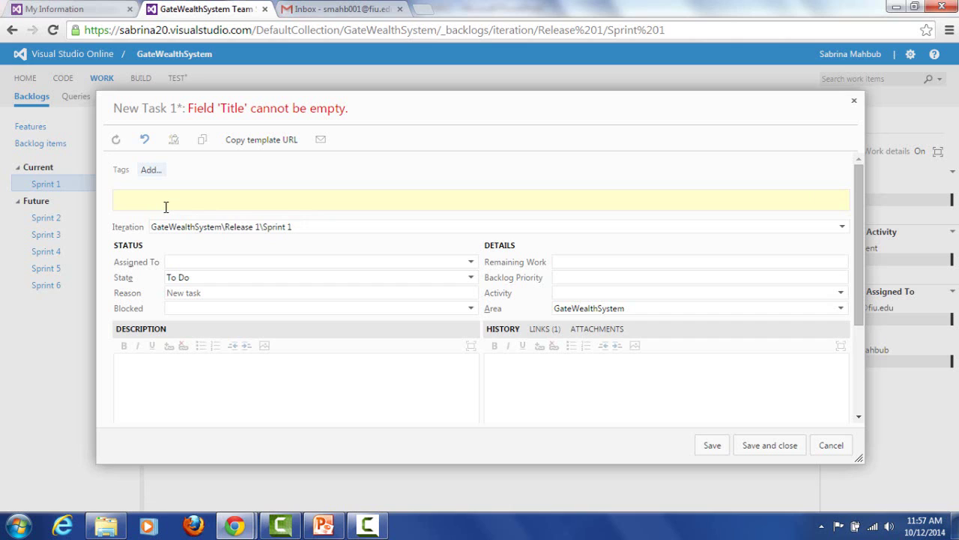
pyautogui.write('To keep datai')
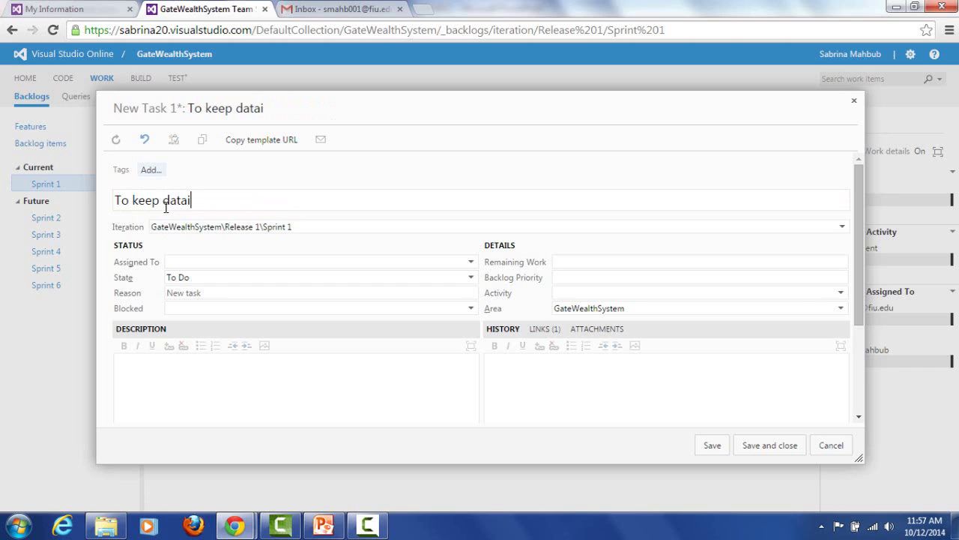
pyautogui.write('ls on Balance')
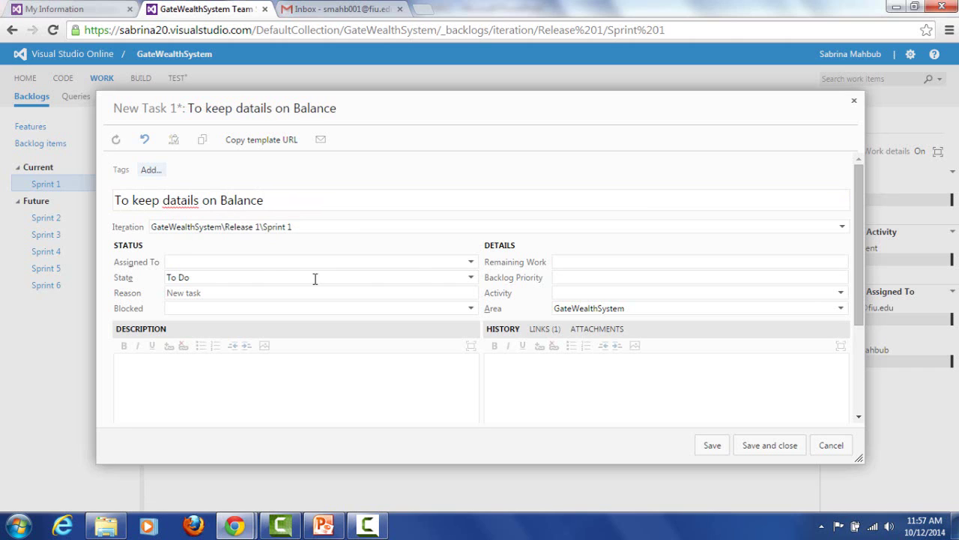
pyautogui.click(471, 261)
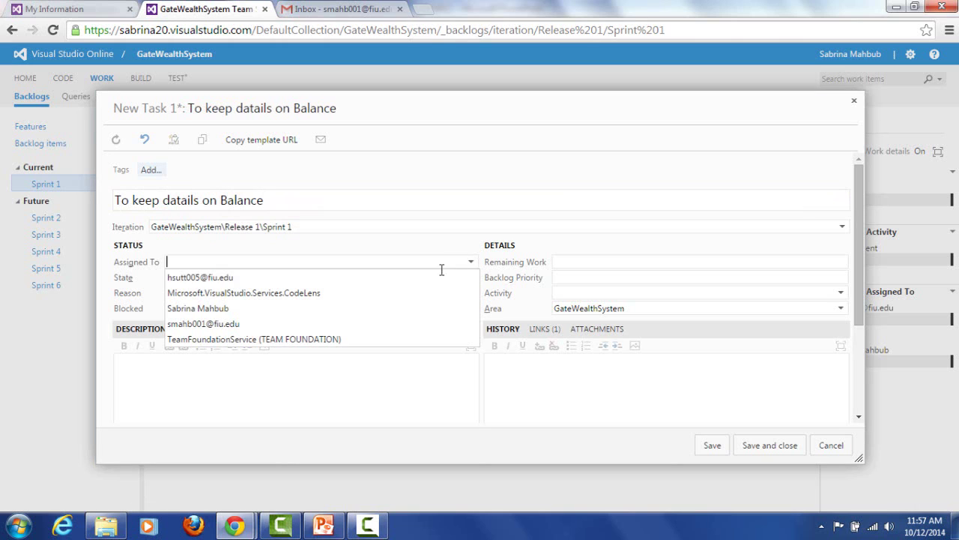
pyautogui.click(340, 313)
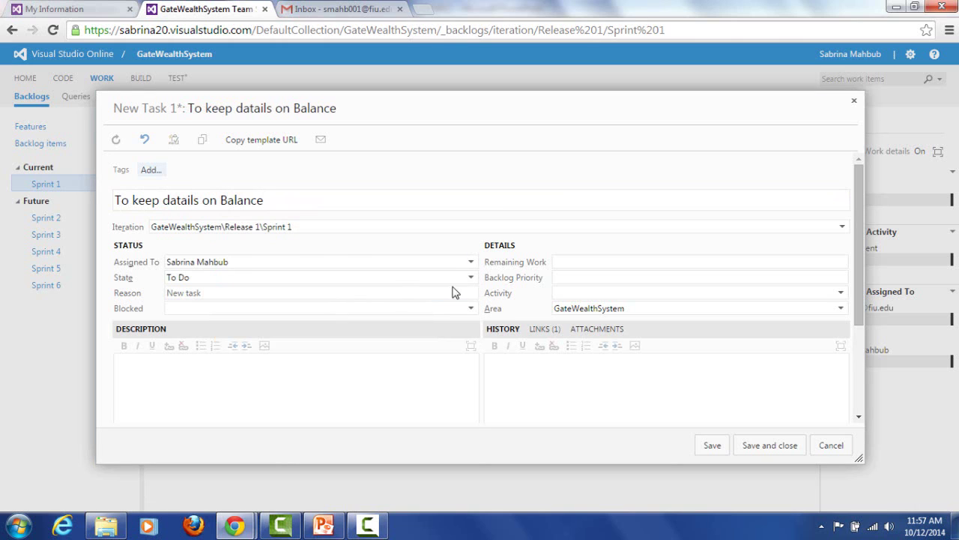
pyautogui.click(470, 277)
pyautogui.click(472, 280)
pyautogui.click(679, 262)
pyautogui.click(290, 381)
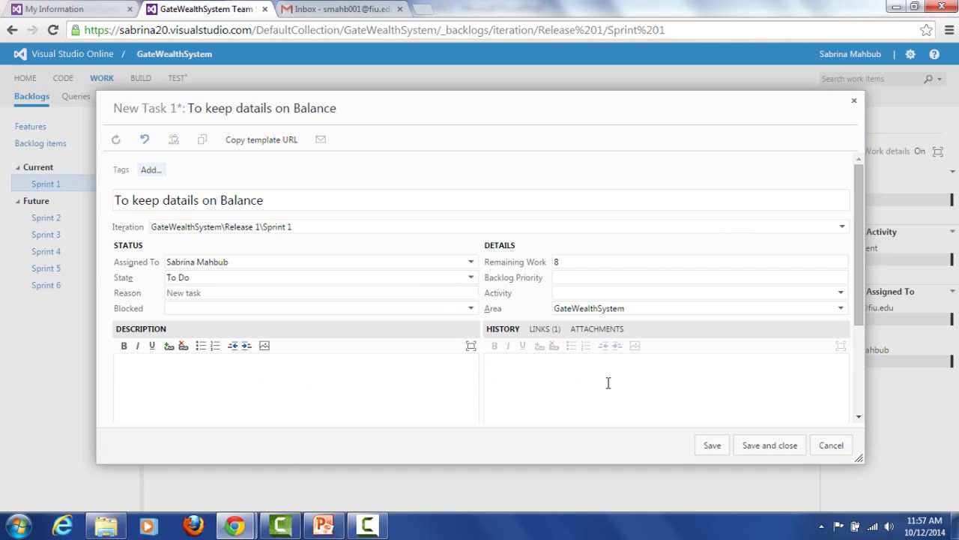
pyautogui.click(762, 446)
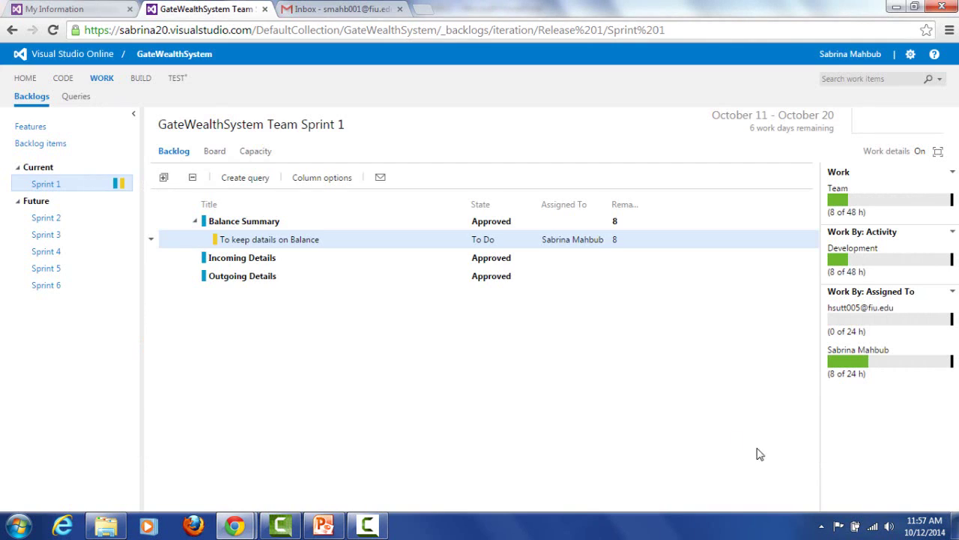
# - Add the task "To connect with database" to Balance Summary, assigned to the signed-in team member with remaining work 4
pyautogui.click(167, 224)
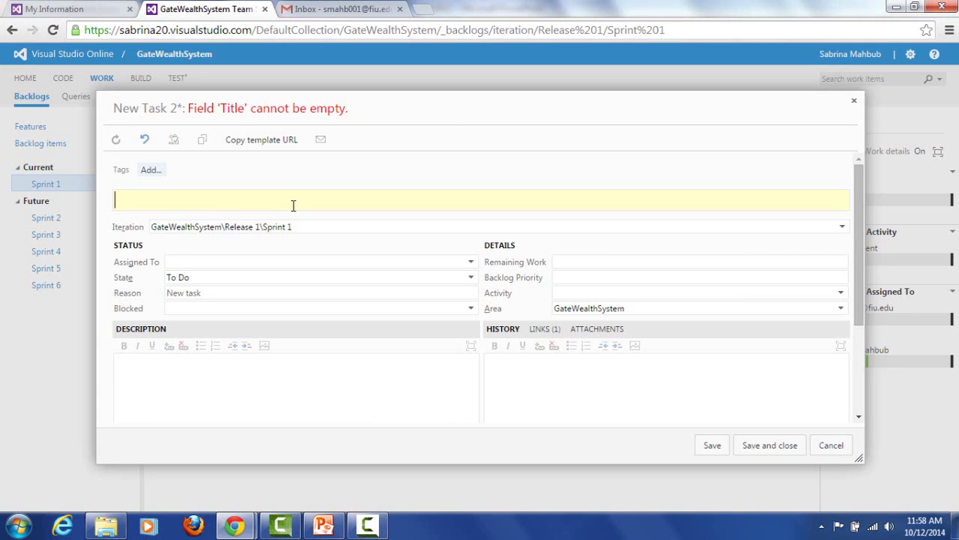
pyautogui.write('To connect with database')
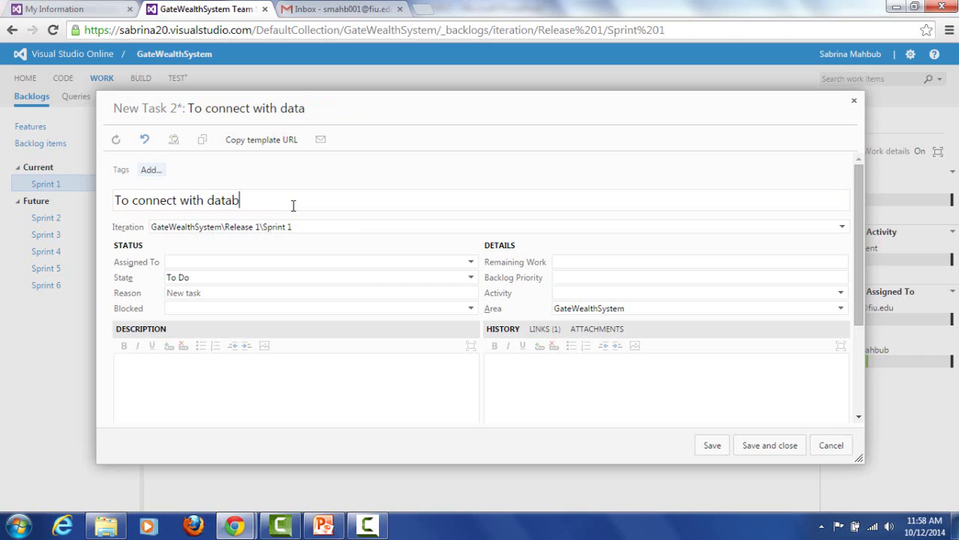
pyautogui.click(471, 261)
pyautogui.click(348, 309)
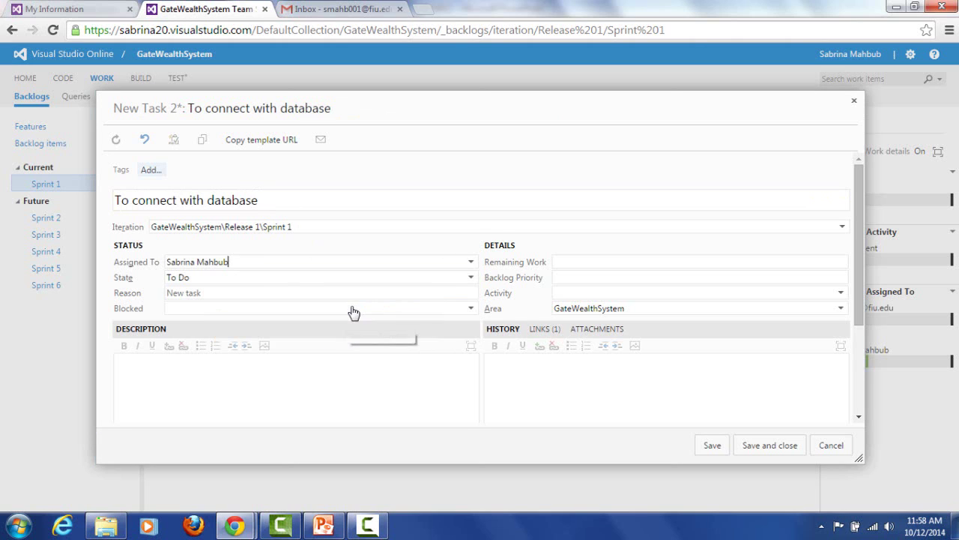
pyautogui.click(613, 260)
pyautogui.click(753, 447)
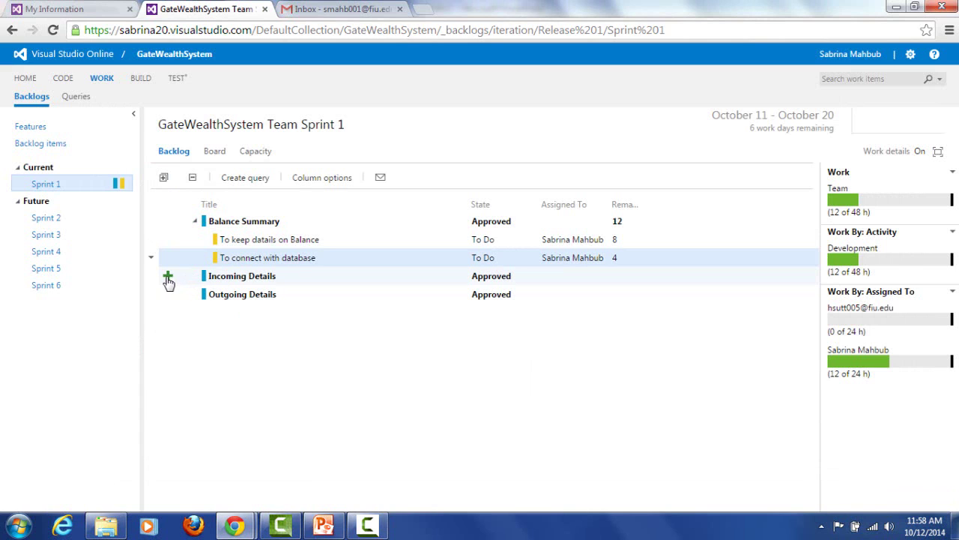
# - Add the task "connect with database" to Incoming Details, assigned to the other team member with remaining work 8
pyautogui.click(168, 277)
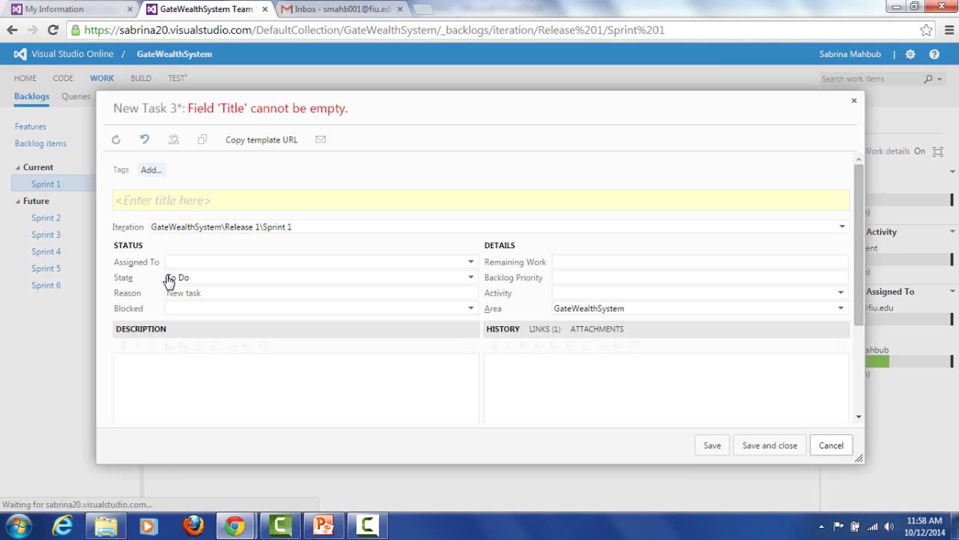
pyautogui.write('co')
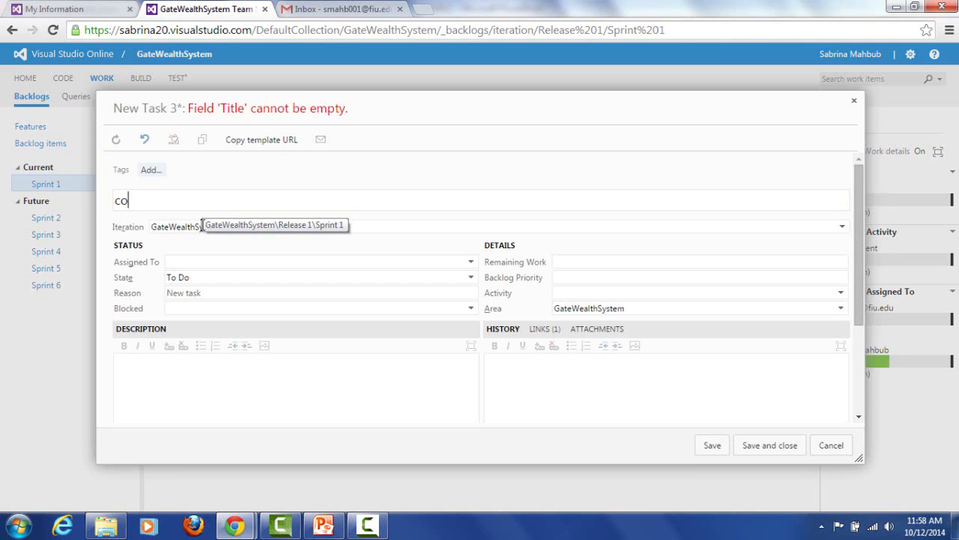
pyautogui.write('m')
pyautogui.write('nect')
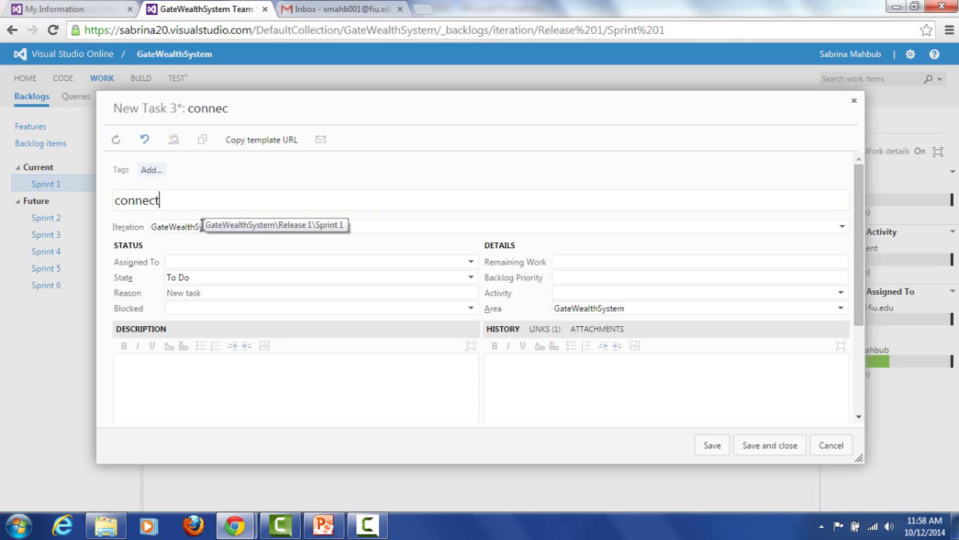
pyautogui.write(' with database')
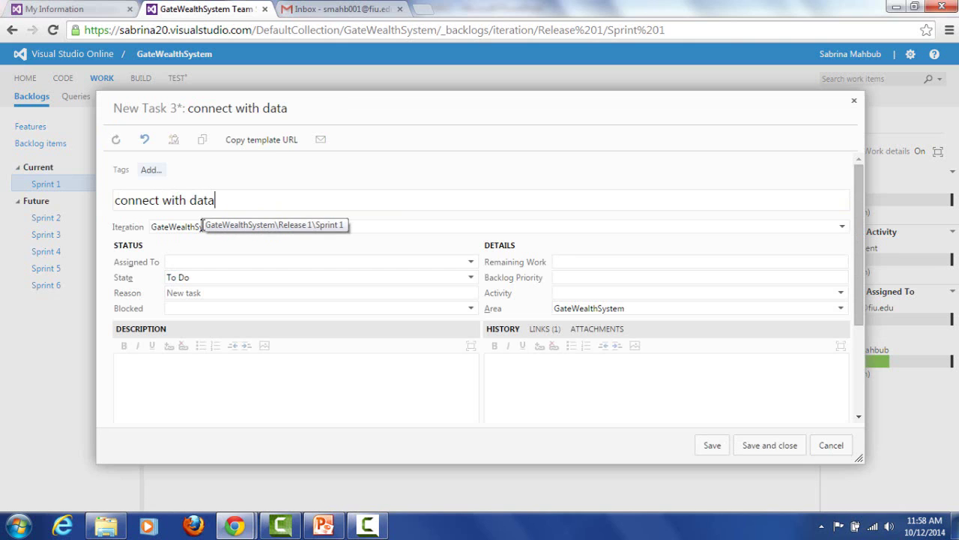
pyautogui.click(472, 262)
pyautogui.click(379, 279)
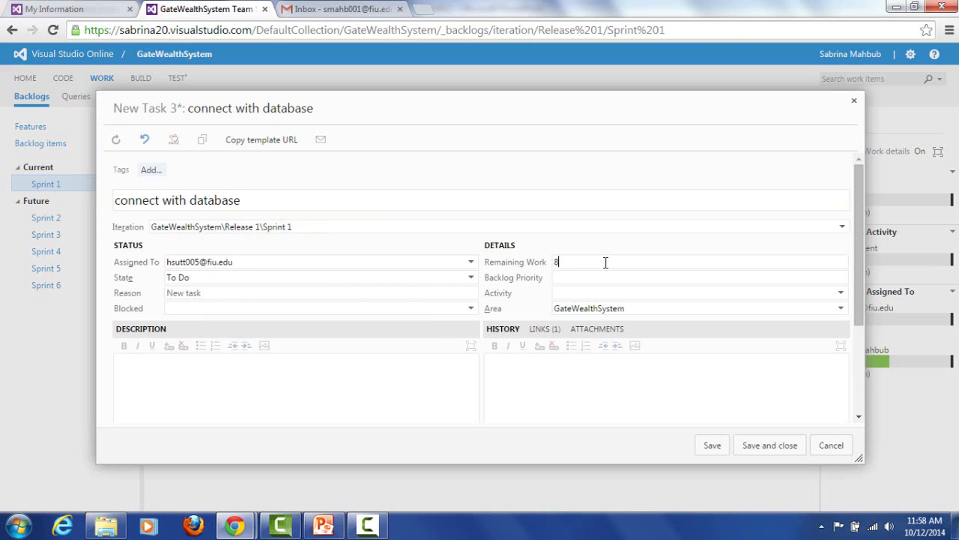
pyautogui.click(782, 452)
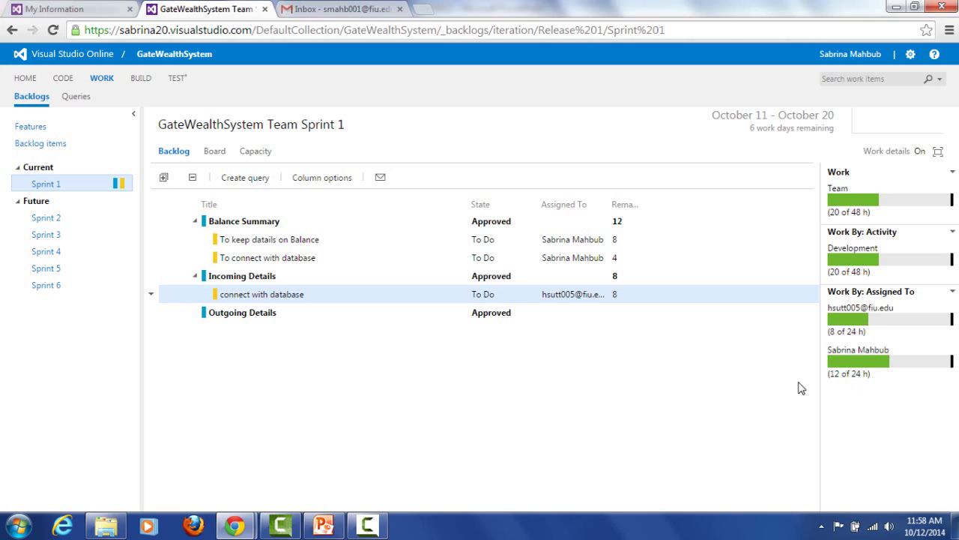
# - On the Sprint 1 task board, move "To keep datails on Balance" to In Progress and set its remaining work to 5
pyautogui.click(212, 152)
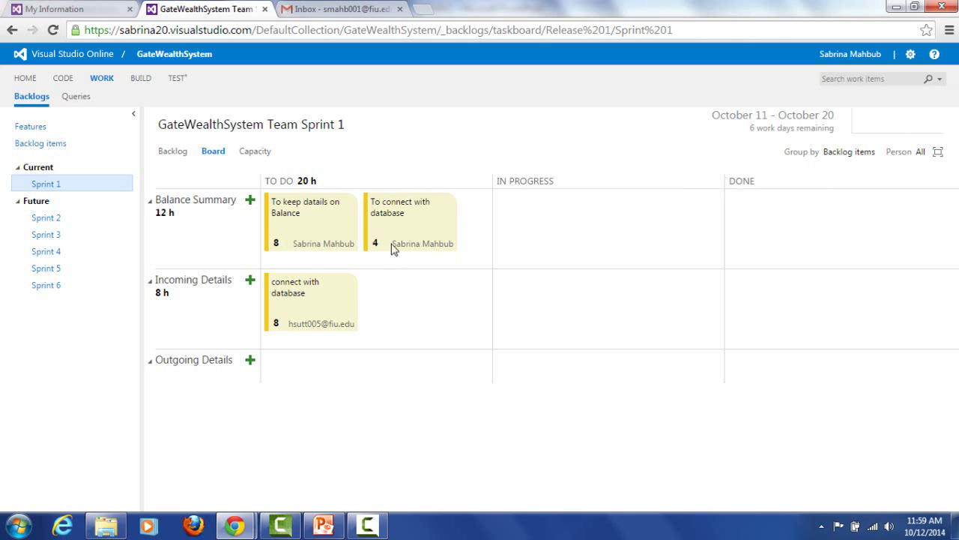
pyautogui.moveTo(302, 220); pyautogui.dragTo(535, 217)
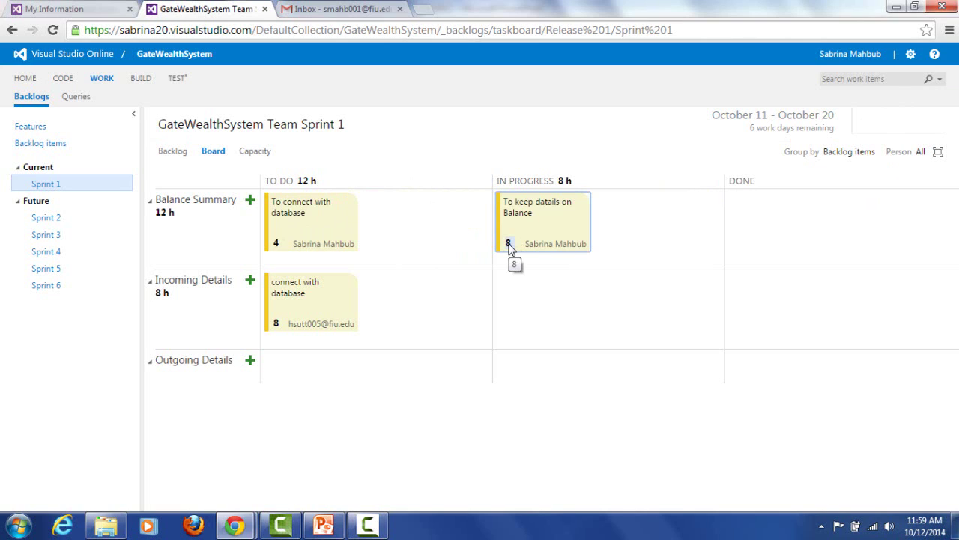
pyautogui.click(509, 244)
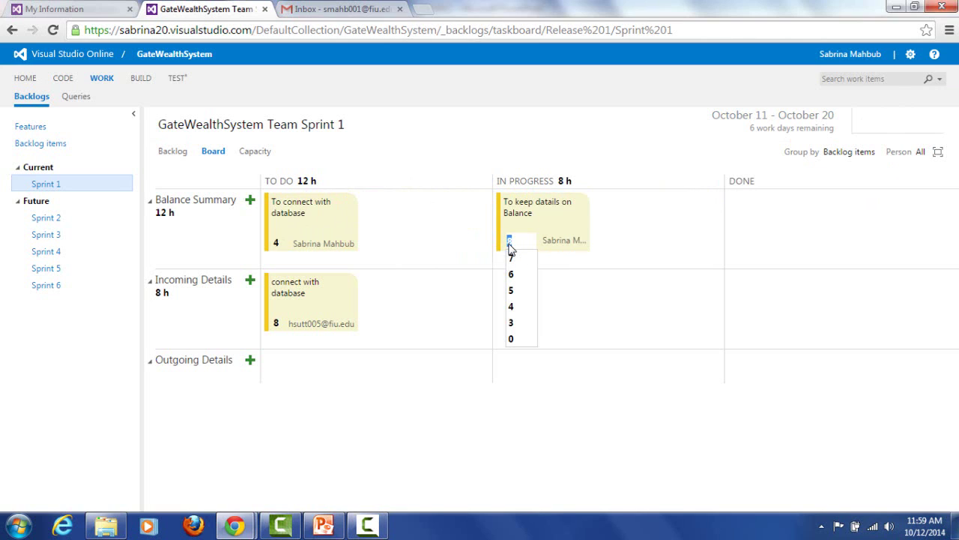
pyautogui.click(513, 292)
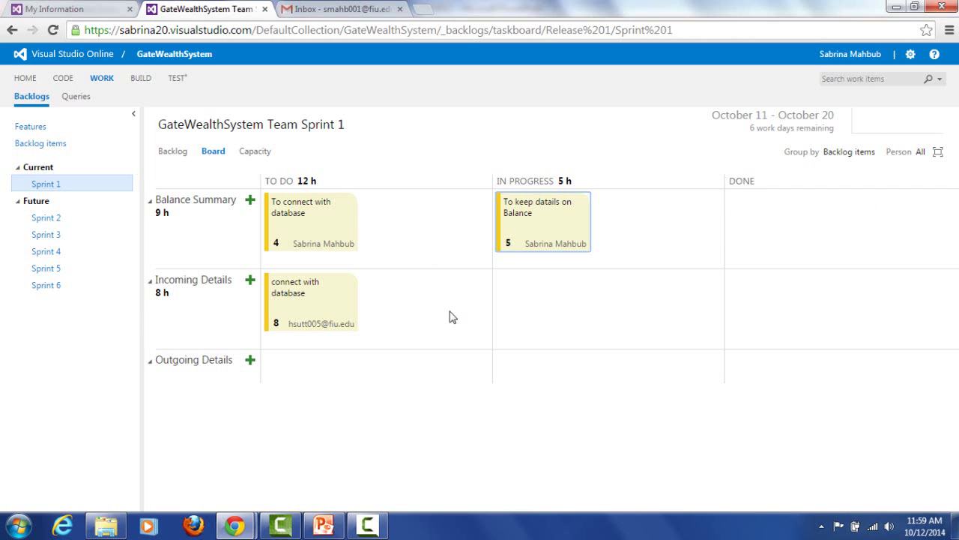
# - Move both database connection tasks to In Progress and "To keep datails on Balance" to Done
pyautogui.moveTo(325, 240); pyautogui.dragTo(669, 238)
pyautogui.moveTo(312, 304); pyautogui.dragTo(544, 308)
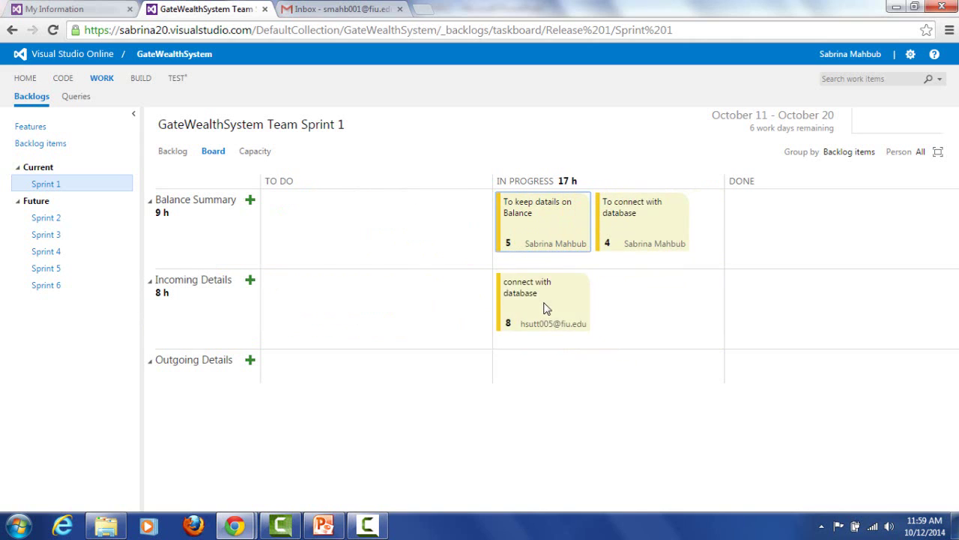
pyautogui.moveTo(541, 228); pyautogui.dragTo(776, 220)
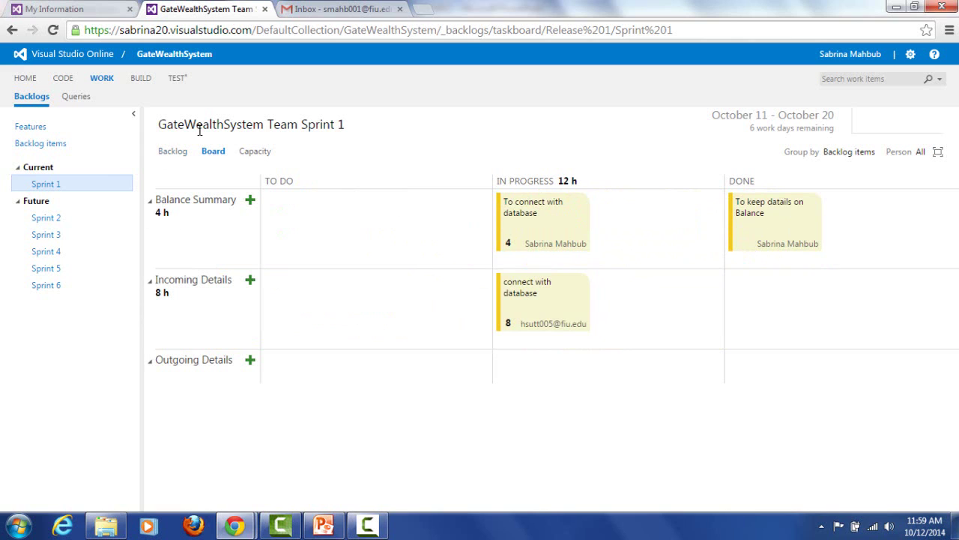
# - Review the project's home overview and product backlog, and return to the Sprint 1 backlog
pyautogui.click(47, 185)
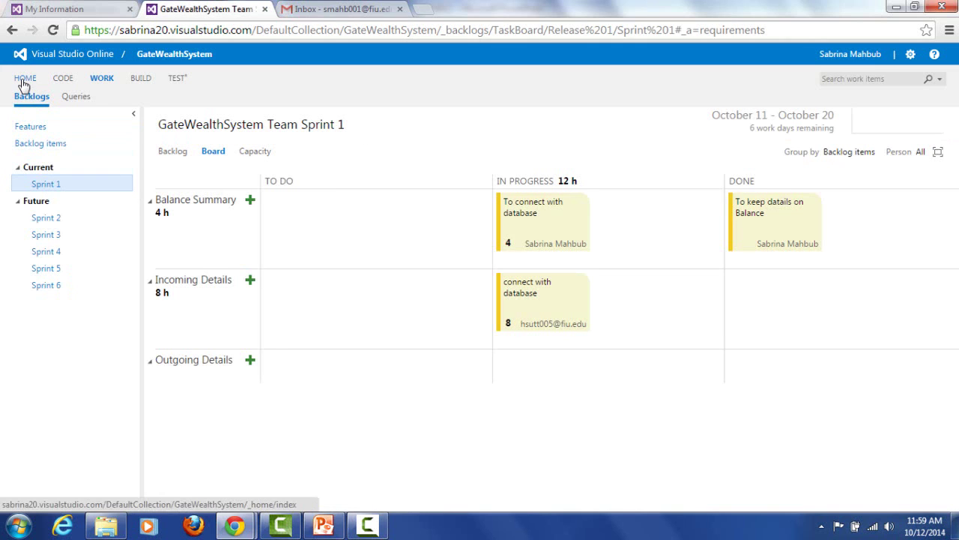
pyautogui.click(25, 78)
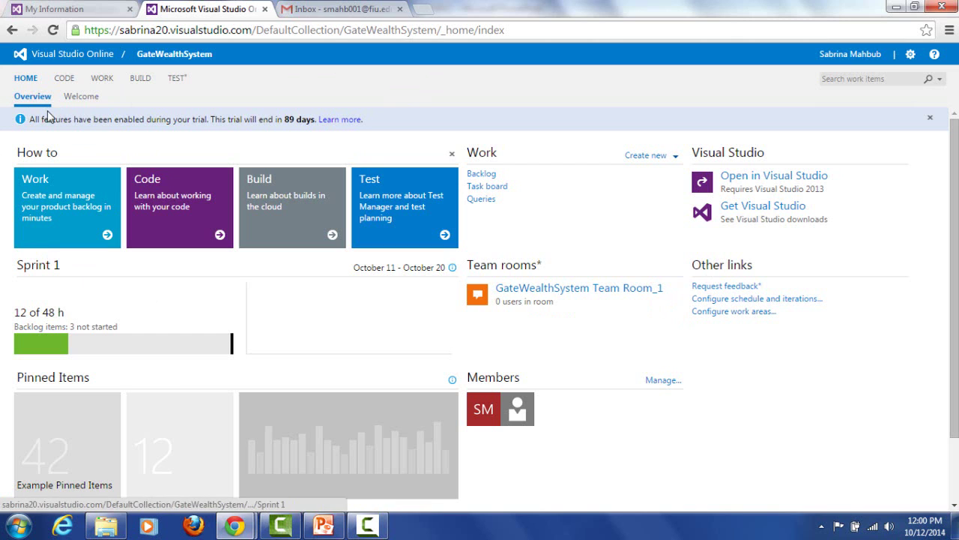
pyautogui.click(25, 81)
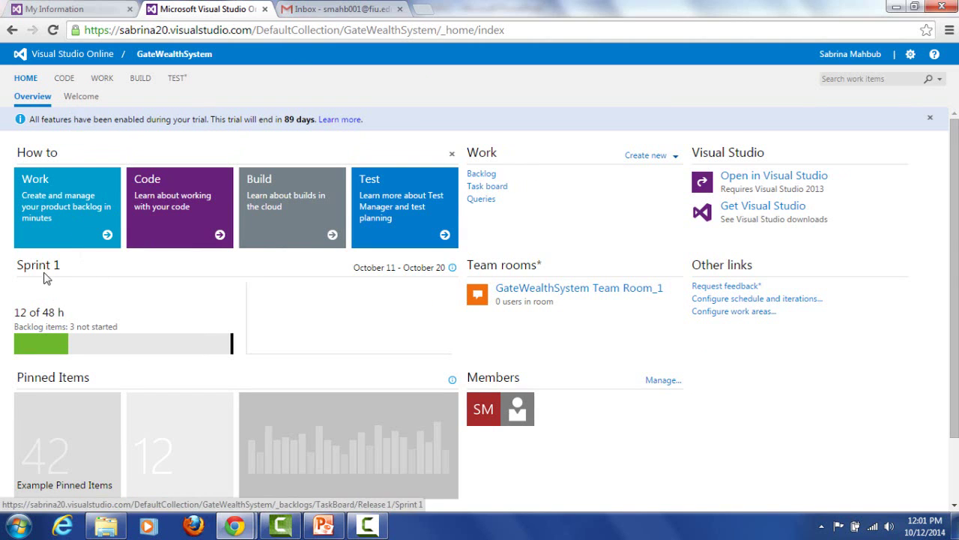
pyautogui.click(487, 176)
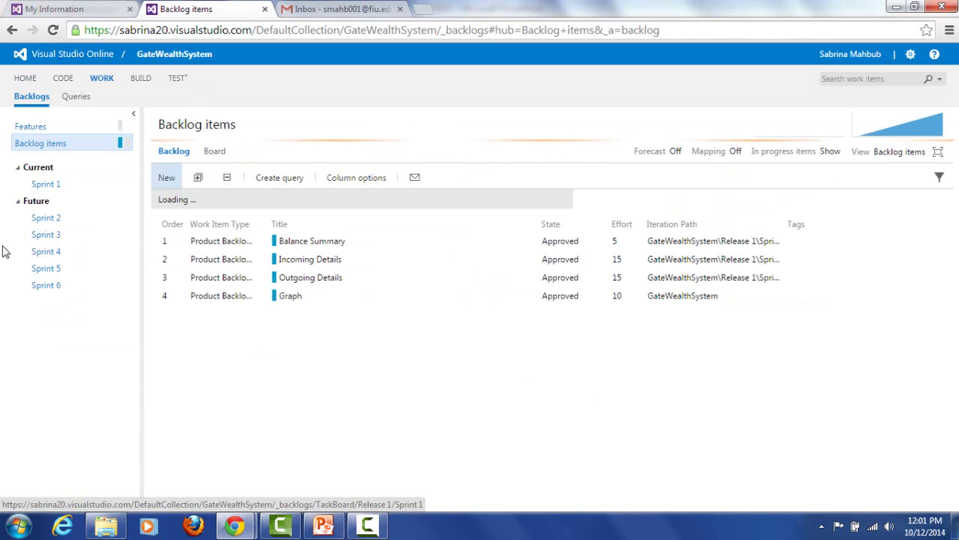
pyautogui.click(46, 184)
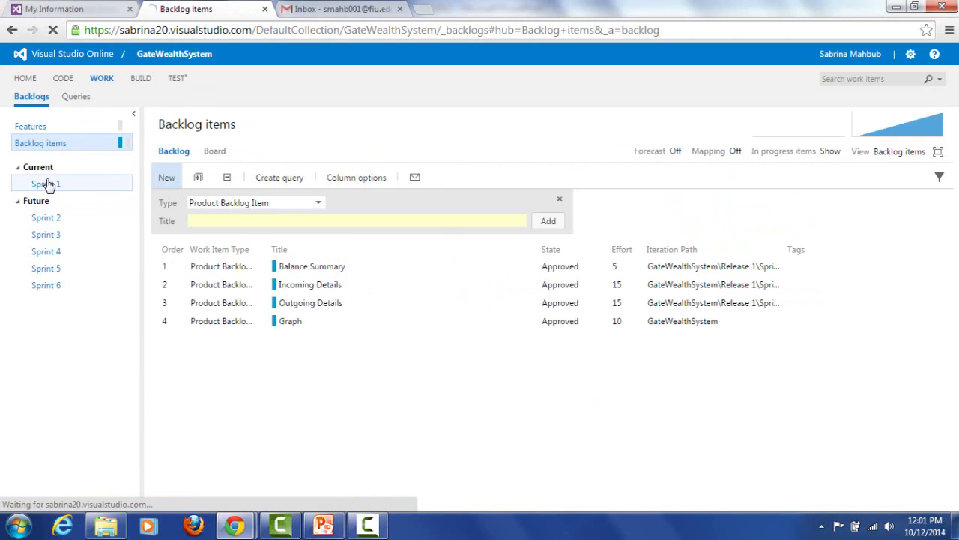
# - In the project administration's iteration settings, deselect Sprints 2 to 6 from iteration planning
pyautogui.click(912, 56)
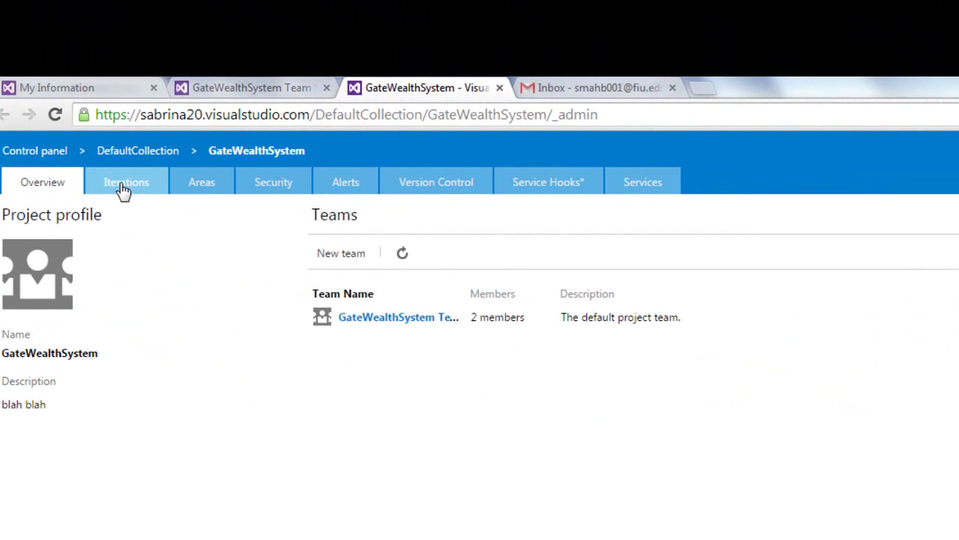
pyautogui.click(124, 188)
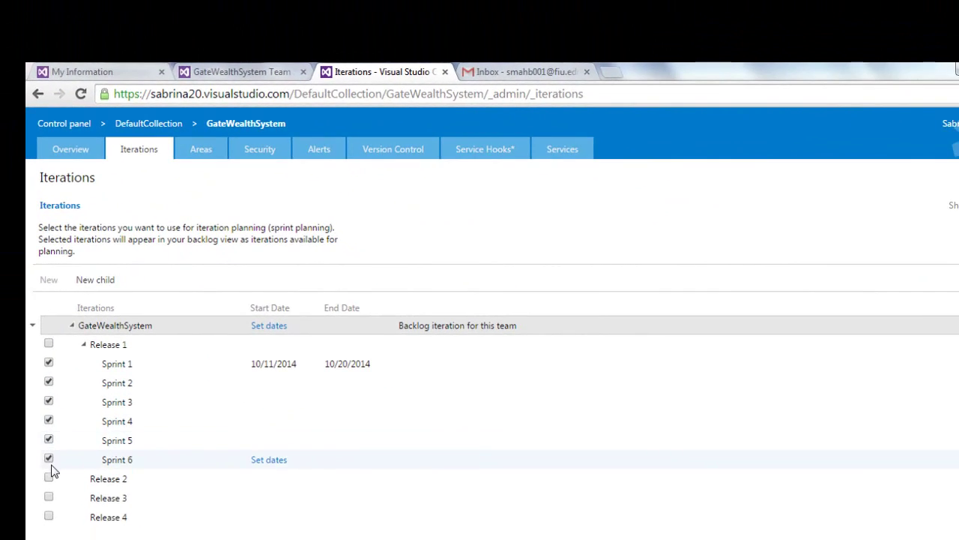
pyautogui.click(48, 460)
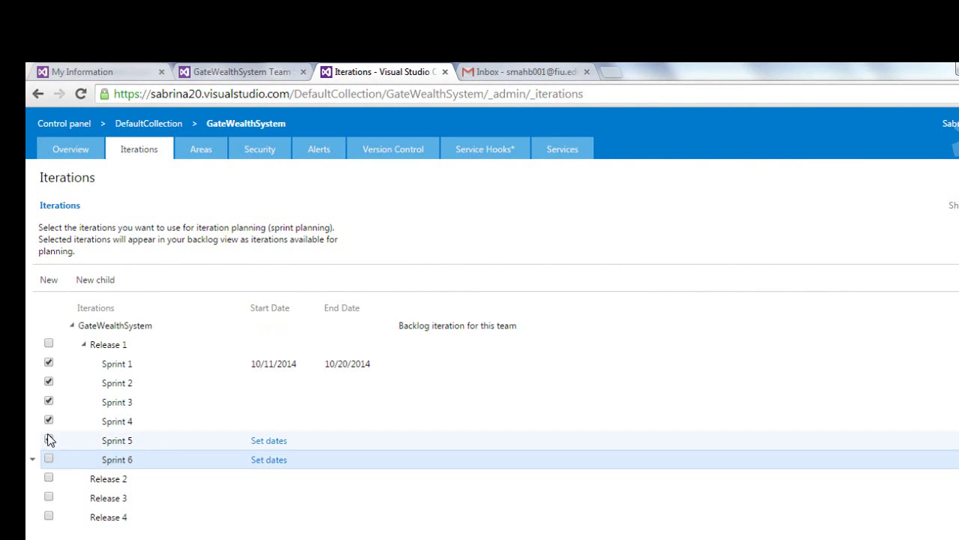
pyautogui.click(49, 440)
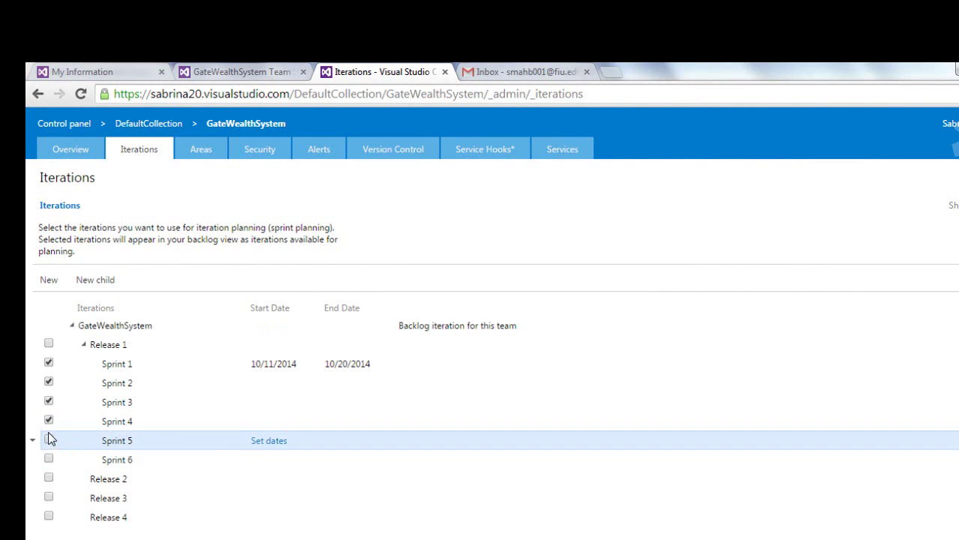
pyautogui.click(48, 421)
pyautogui.click(48, 402)
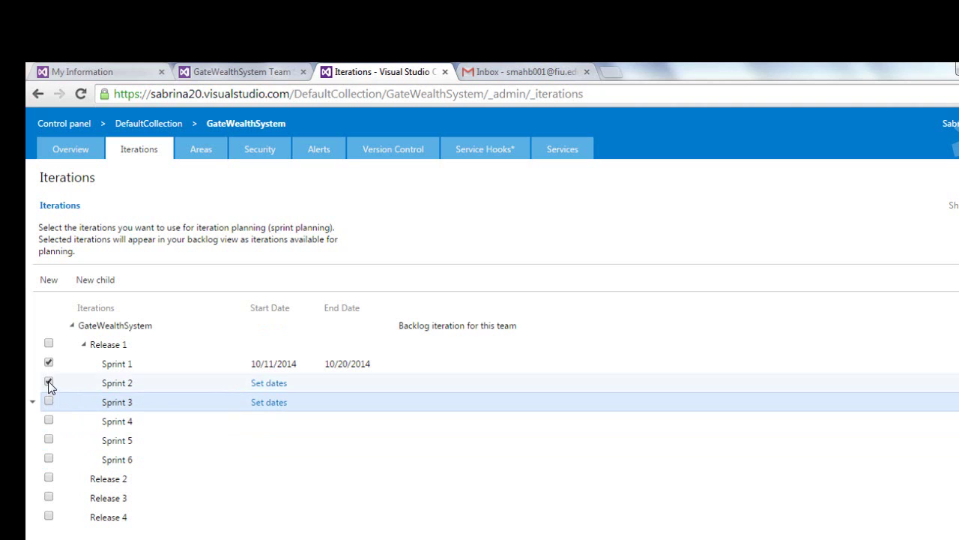
pyautogui.click(48, 383)
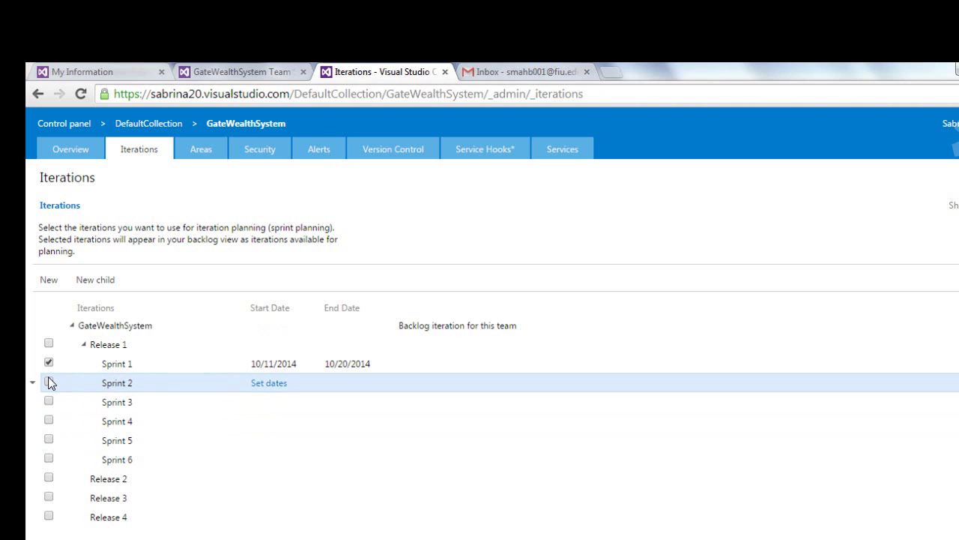
# - Examine the project's security permissions, alerts, version control access with its add and inheritance options, and service hooks
pyautogui.click(199, 153)
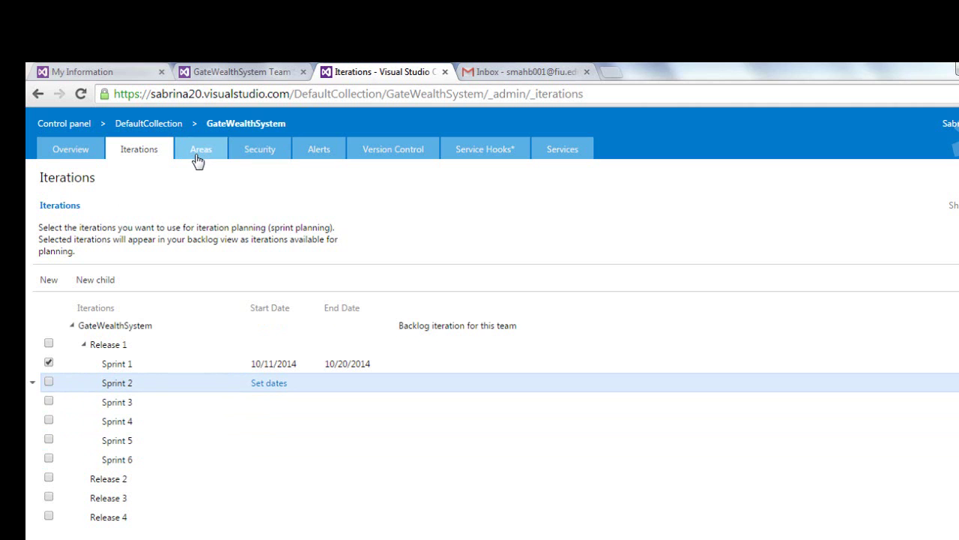
pyautogui.click(251, 155)
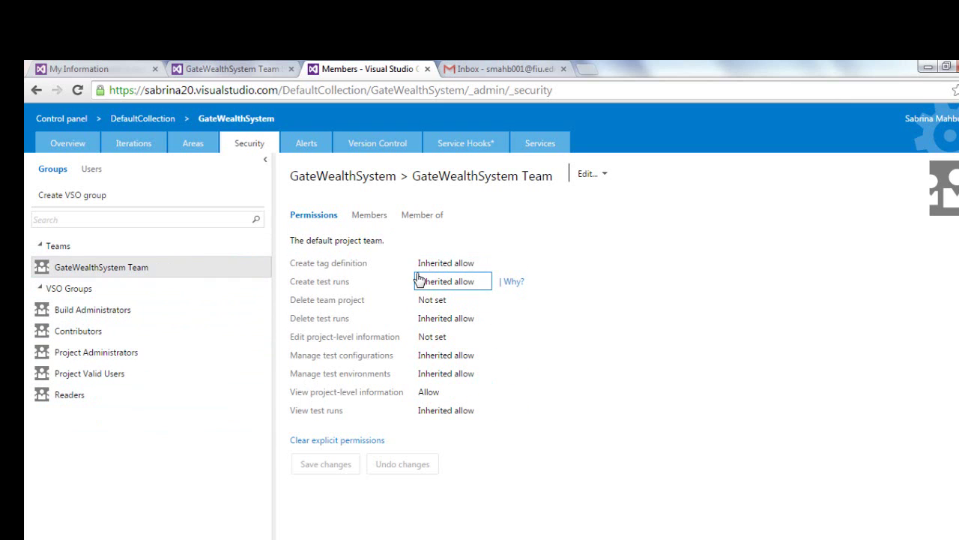
pyautogui.click(310, 148)
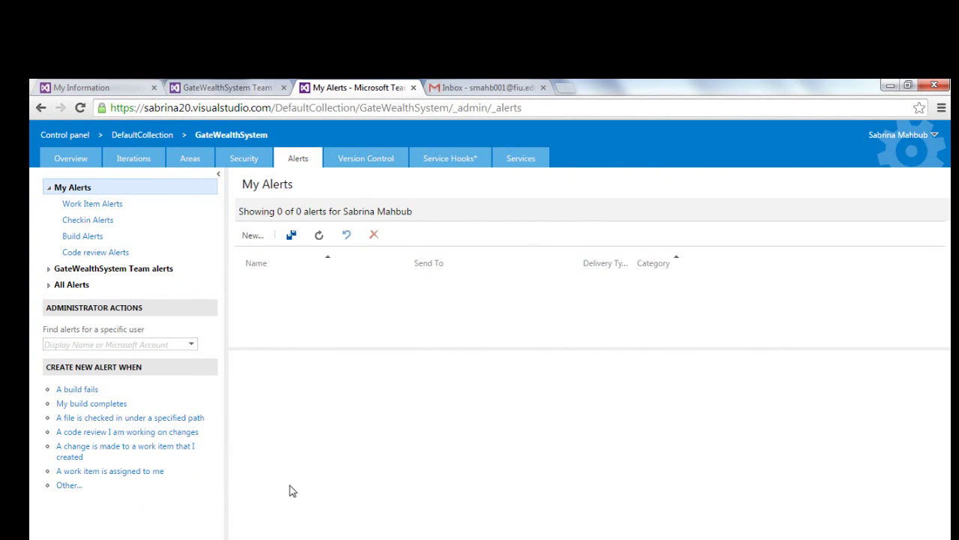
pyautogui.click(375, 160)
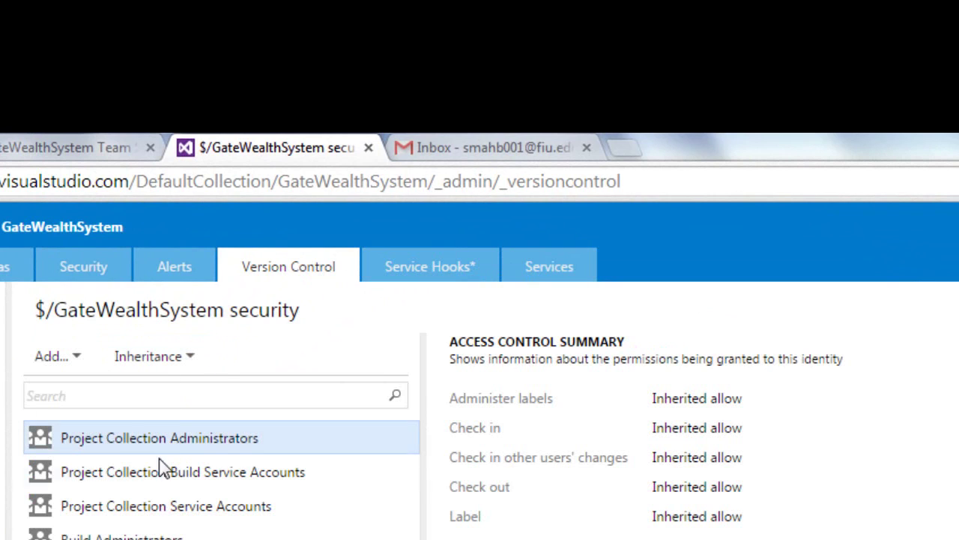
pyautogui.click(82, 357)
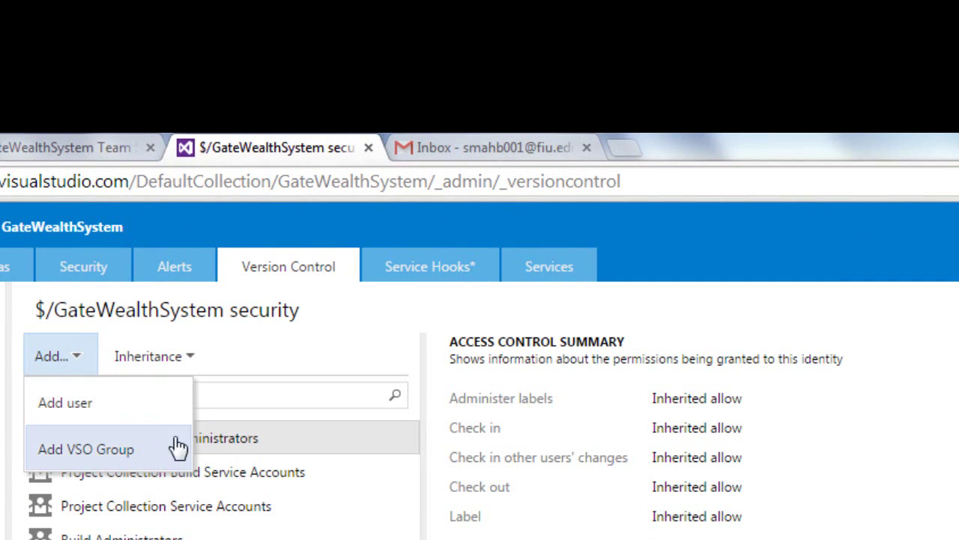
pyautogui.click(305, 390)
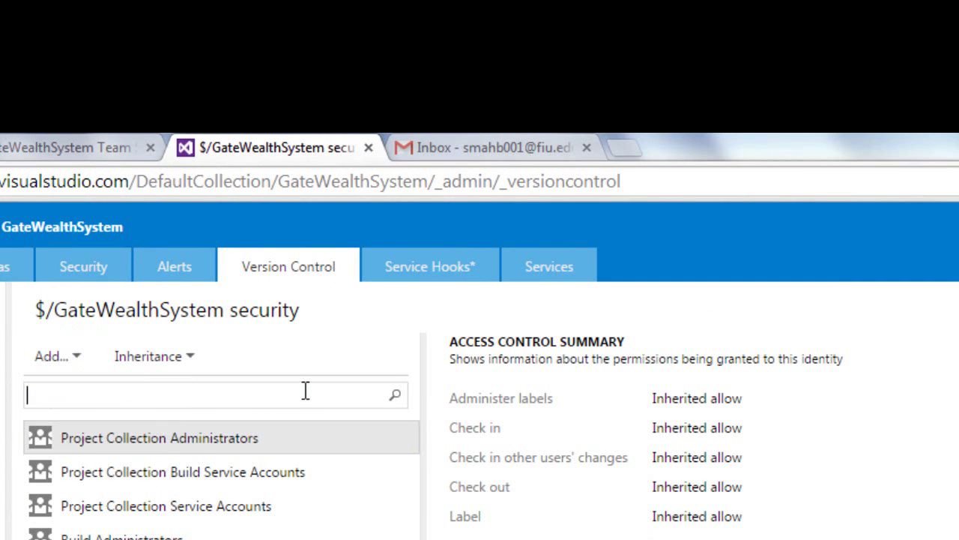
pyautogui.click(184, 358)
pyautogui.click(366, 400)
pyautogui.click(437, 287)
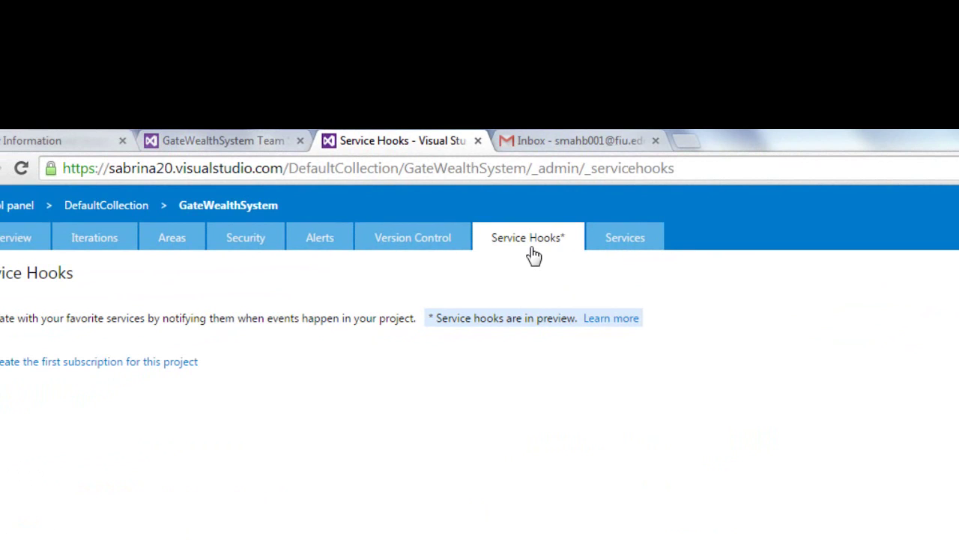
# - Revisit the project overview and iteration settings, and reload the Sprint 1 backlog page to check the available sprints
pyautogui.click(23, 237)
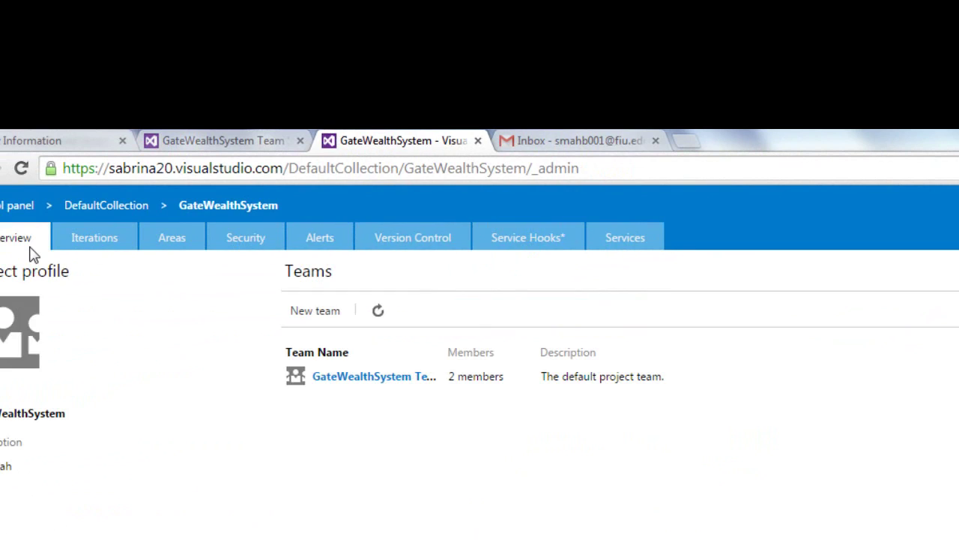
pyautogui.click(105, 237)
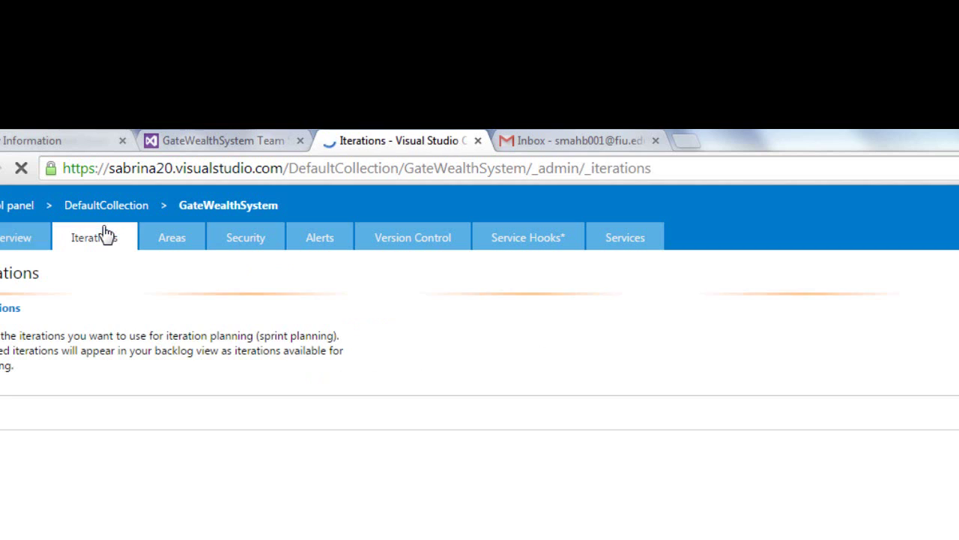
pyautogui.click(239, 143)
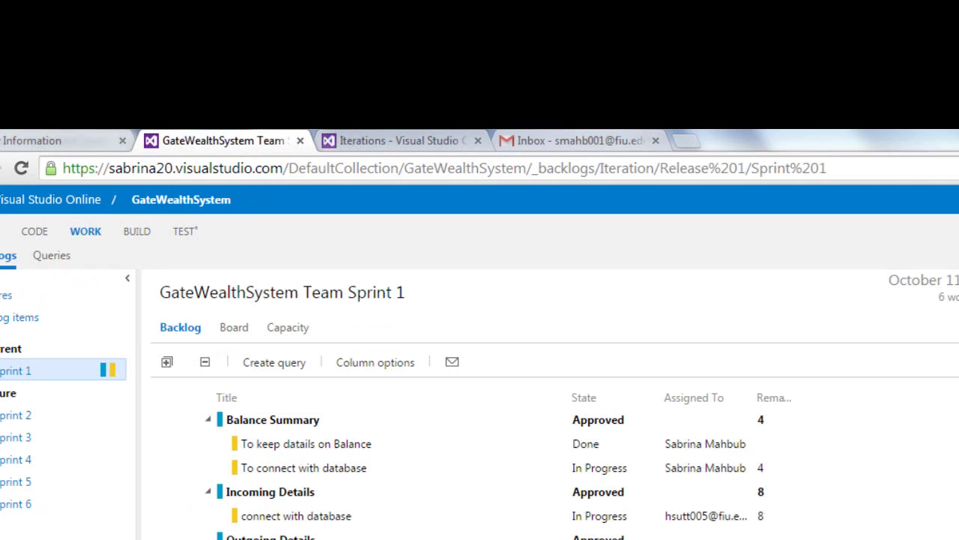
pyautogui.press('F5')
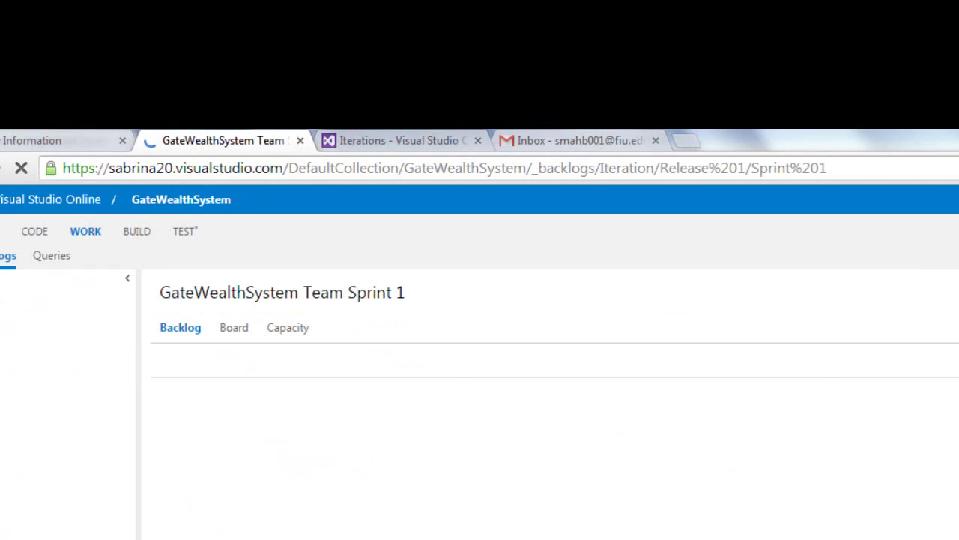